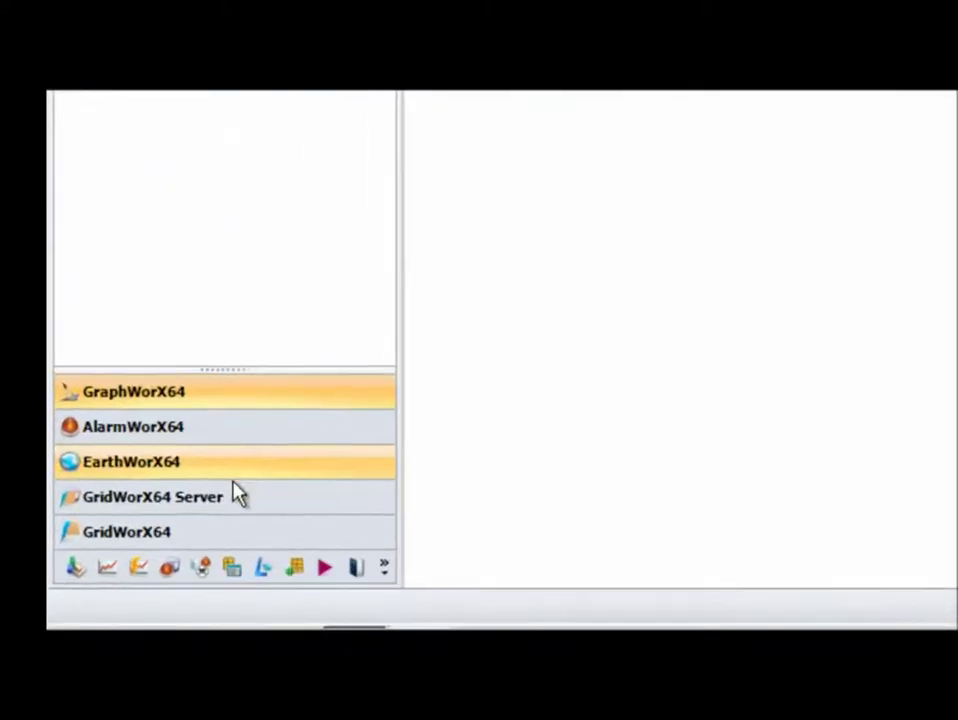
Step: Open GridWorX64 Server and expand localhost and GridWorX (Active) to reach SQL Server Connections
left_click(242, 497)
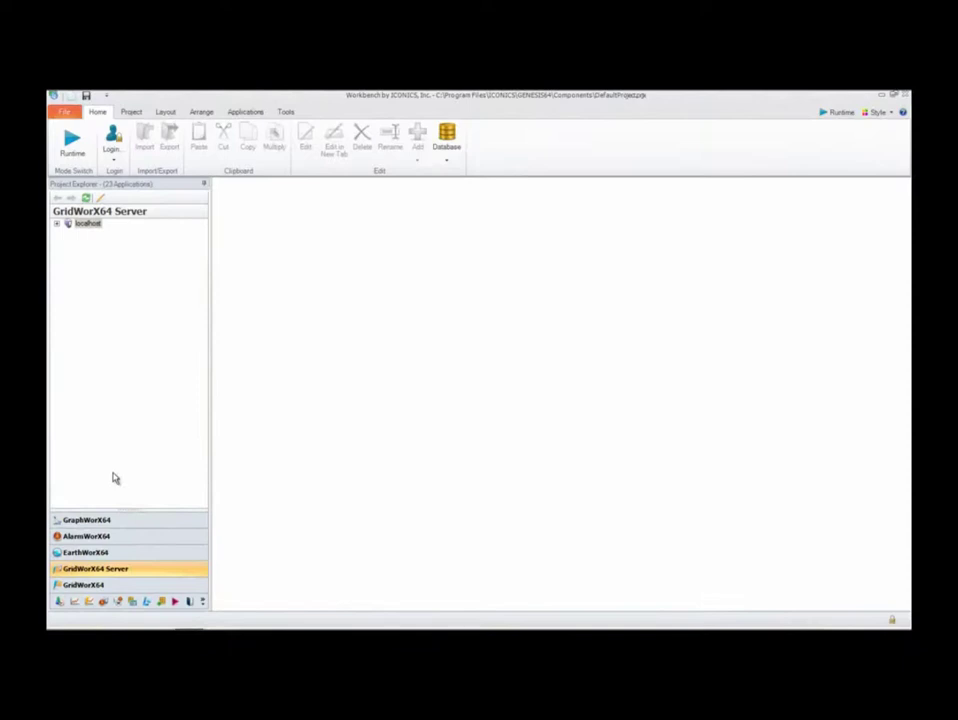
left_click(57, 223)
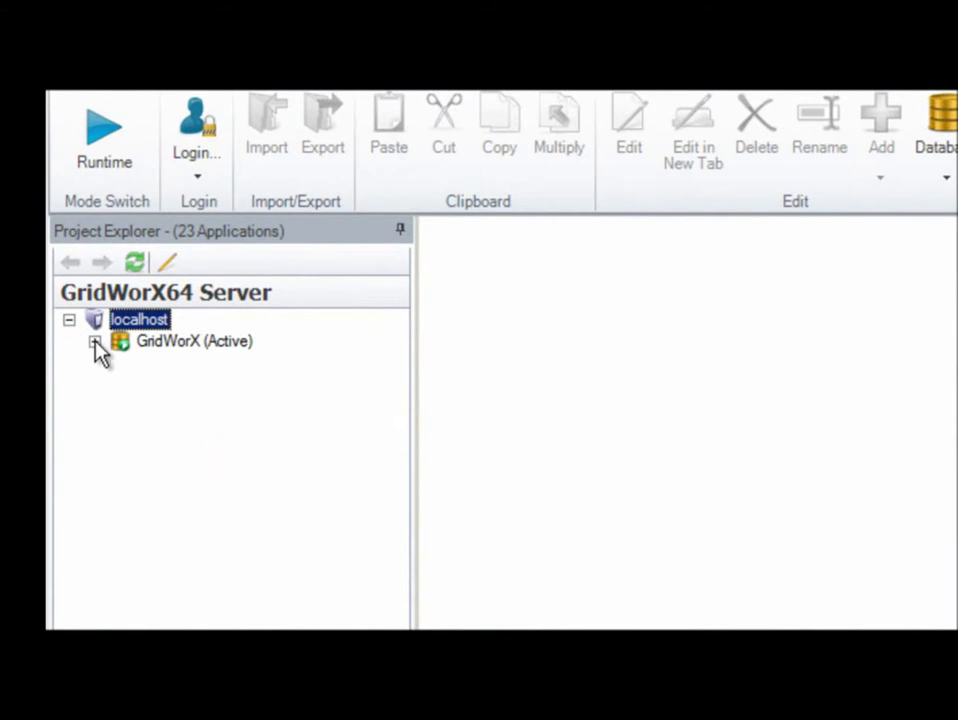
left_click(94, 342)
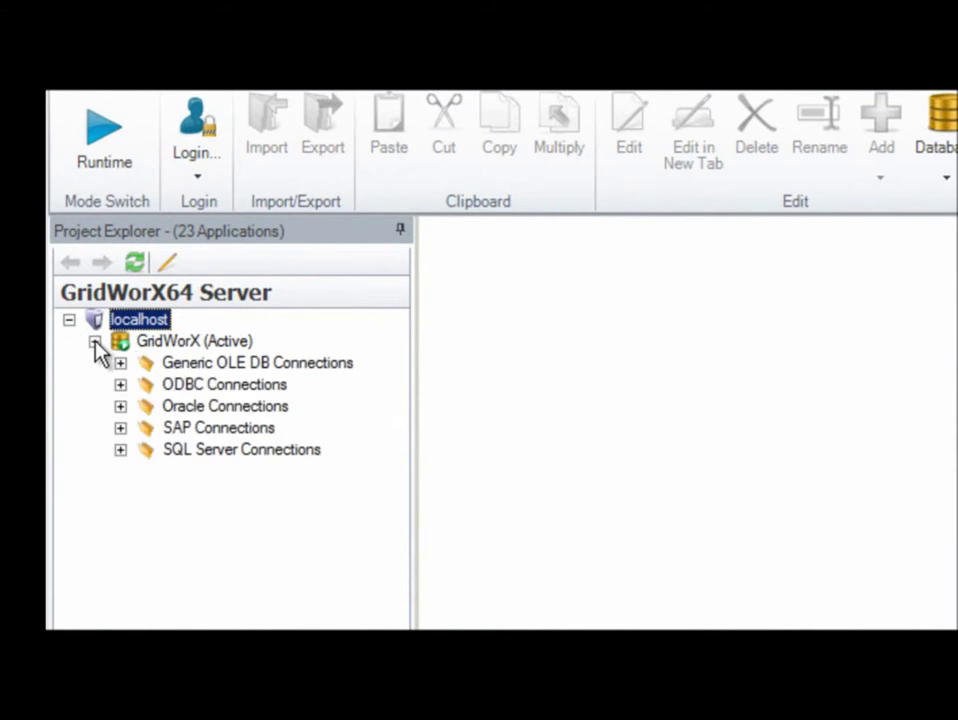
left_click(193, 458)
key("Left")
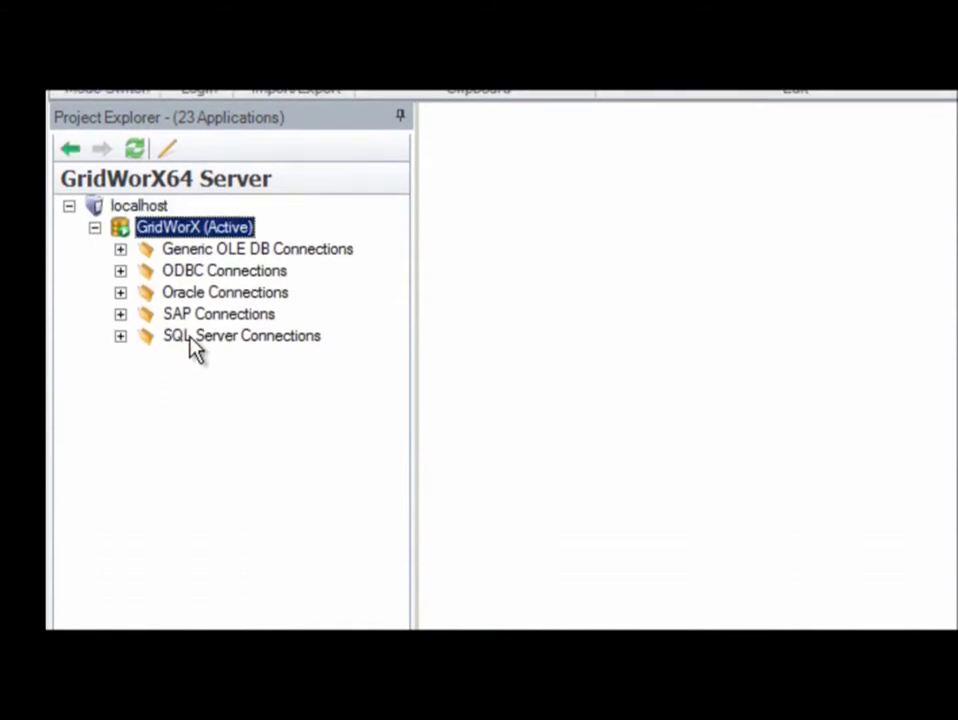
right_click(195, 340)
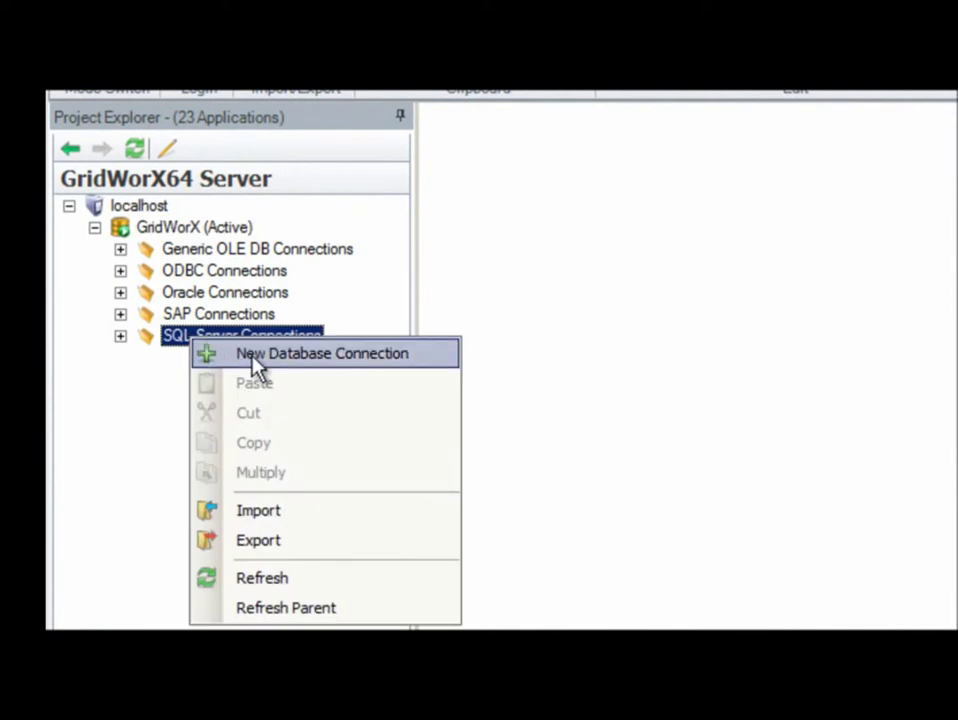
Step: Add a new SQL Server database connection named Northwind
left_click(253, 360)
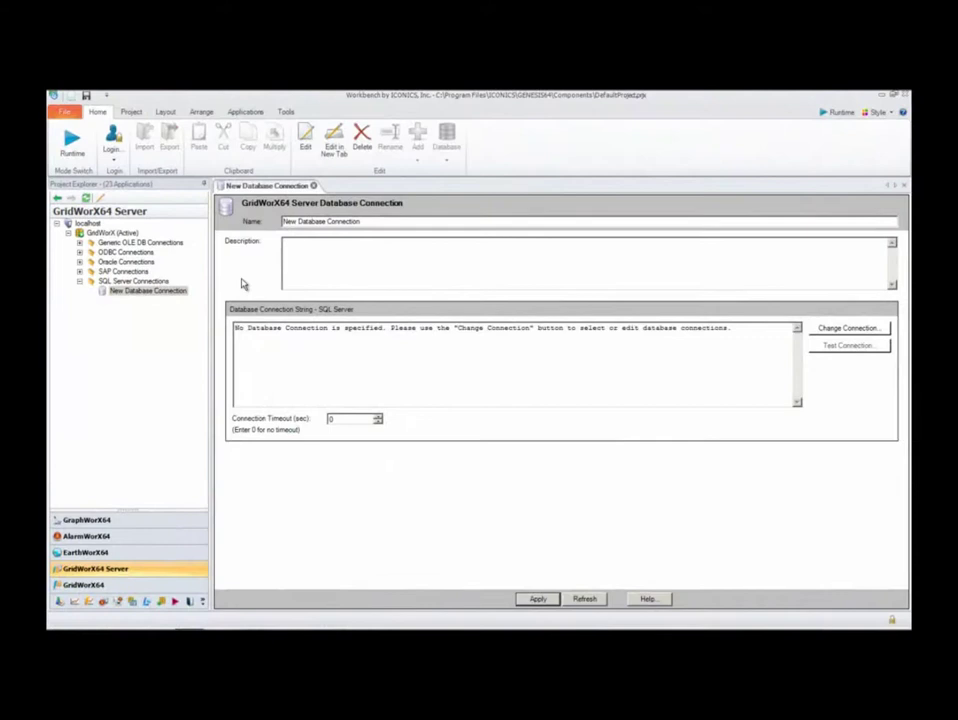
left_click_drag(366, 222, 279, 228)
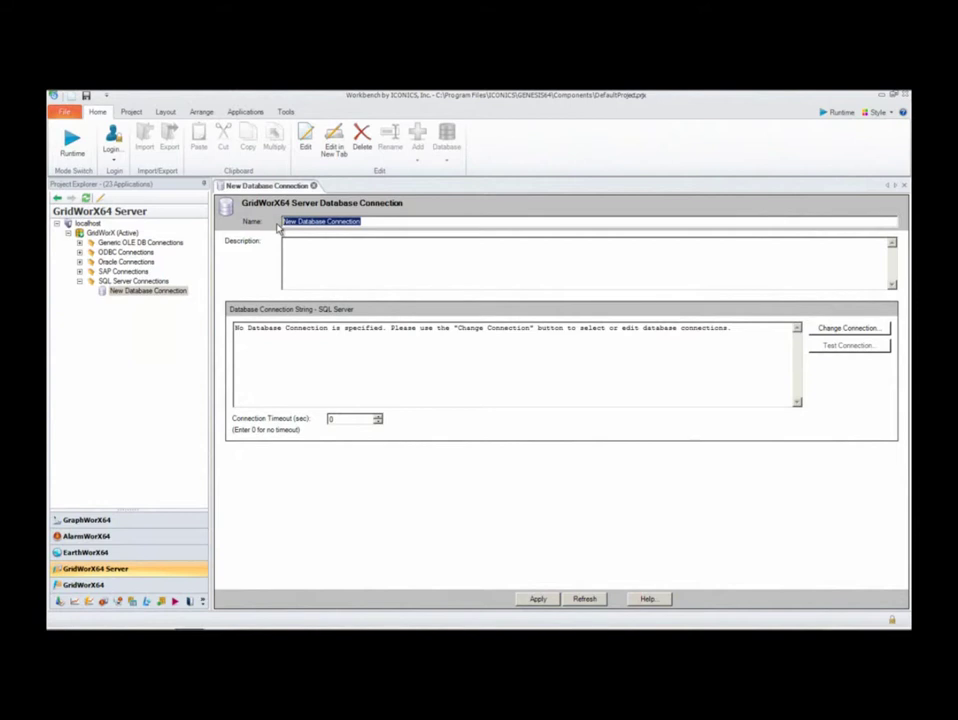
type("Northwind")
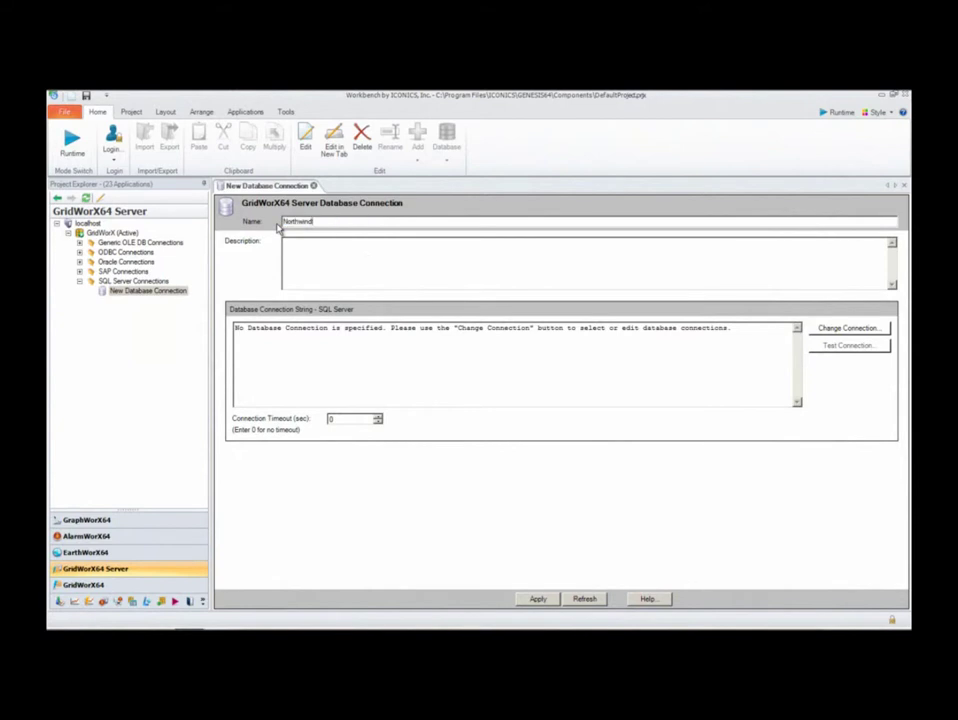
Step: Create and apply connection string Northwind_1: (local)\SQLExpress, Northwind database, Windows integrated security
left_click(822, 332)
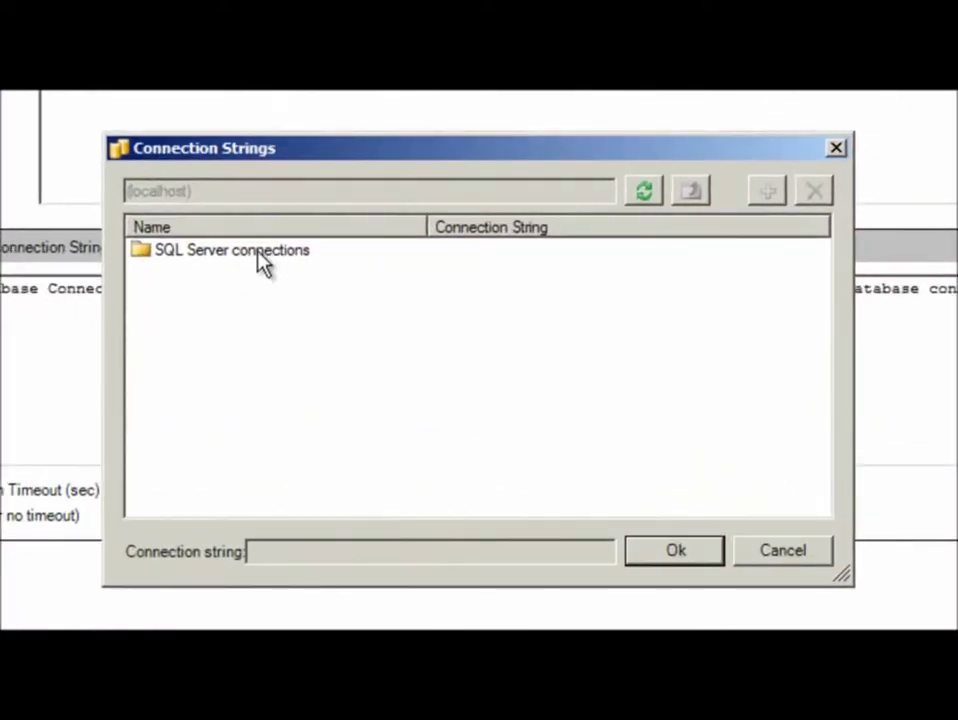
double_click(265, 262)
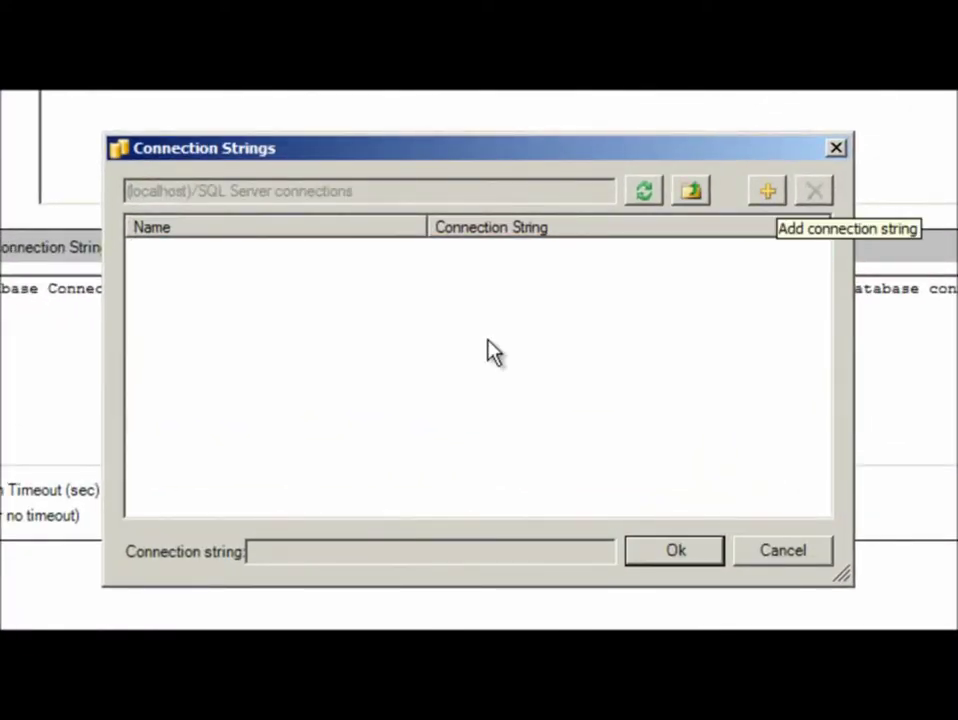
left_click(769, 198)
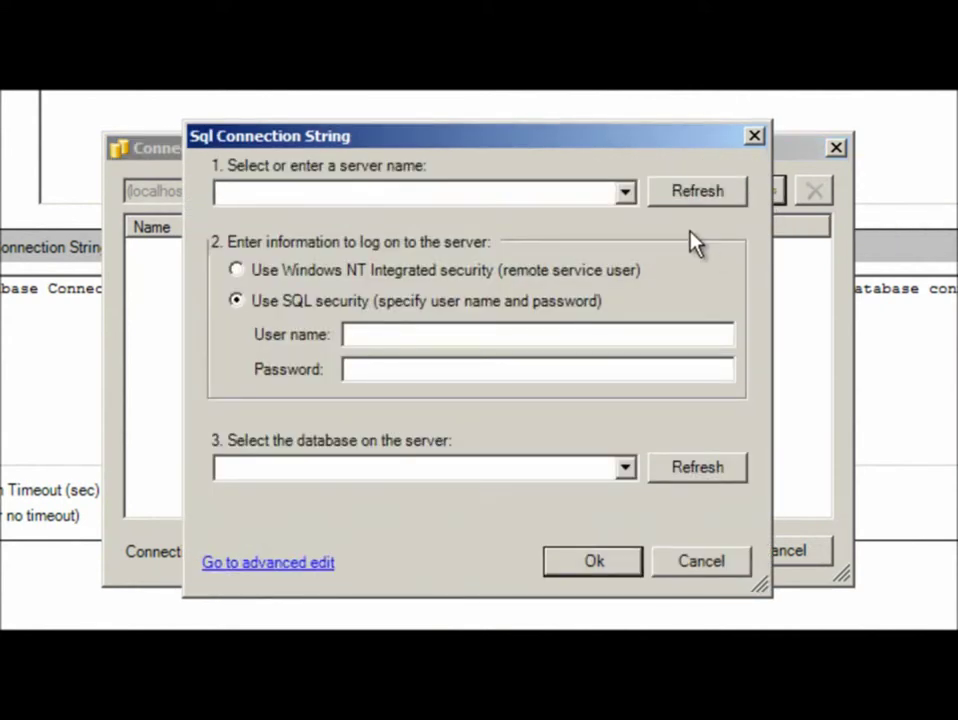
type("(local)\\SQLExpress")
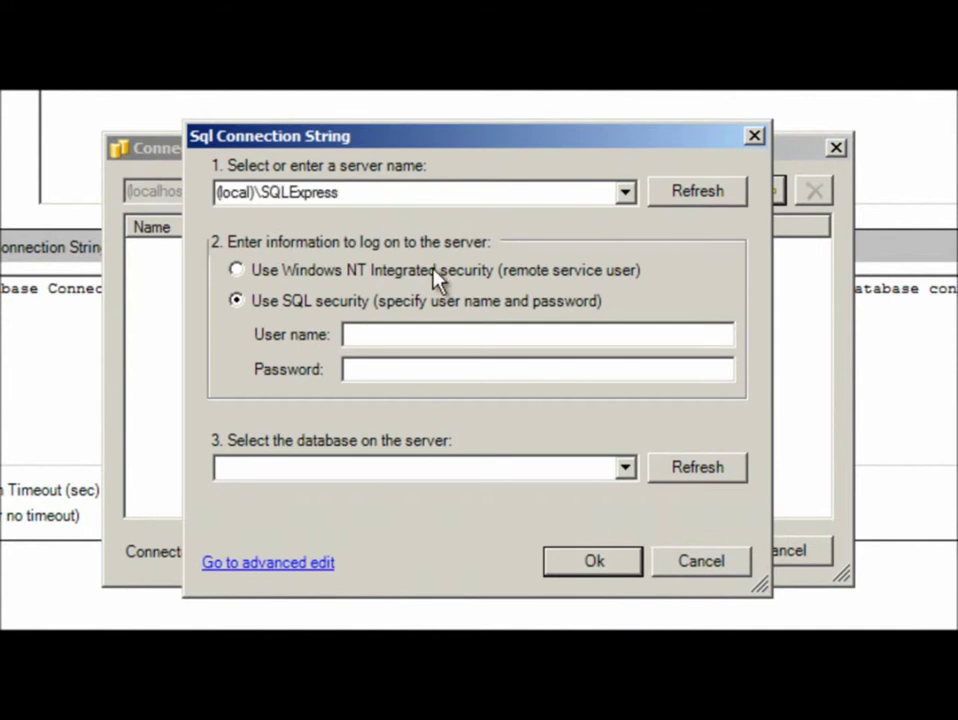
left_click(436, 276)
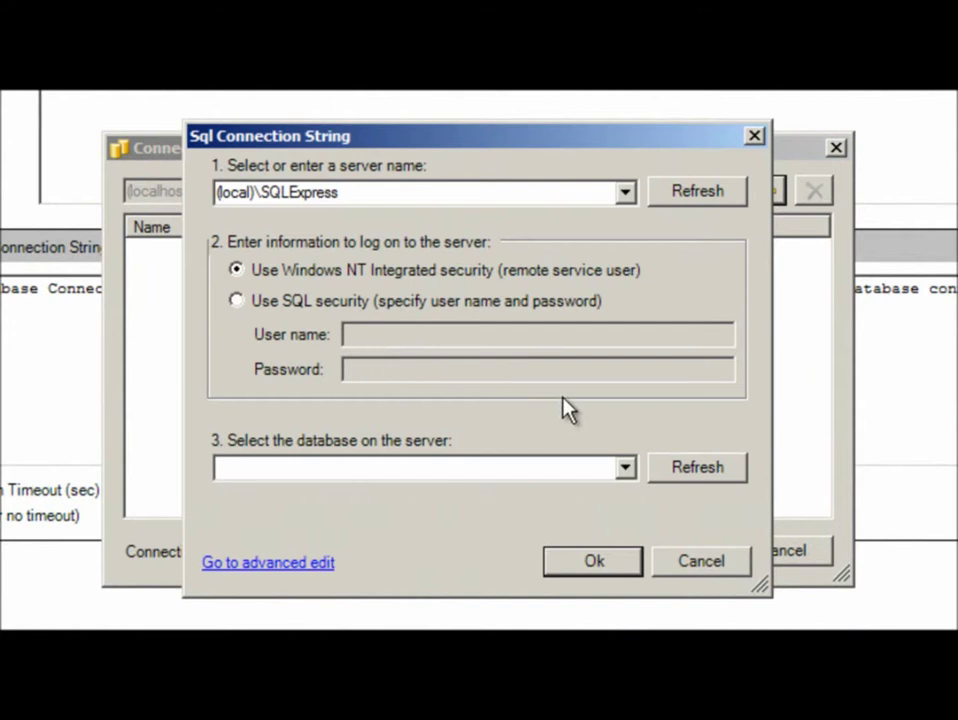
left_click(627, 470)
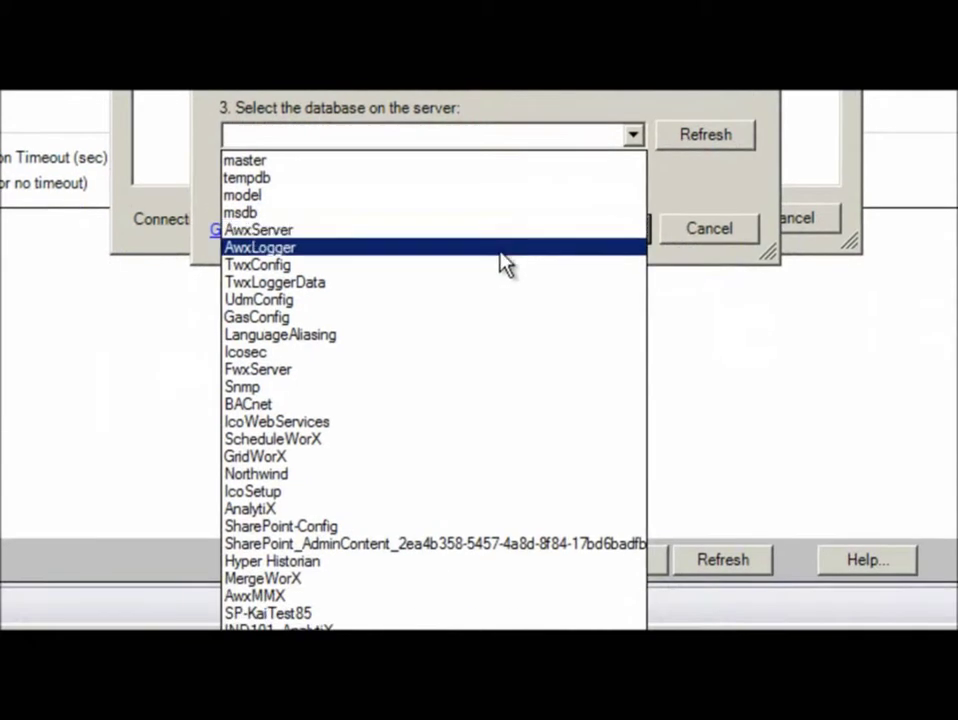
left_click(300, 472)
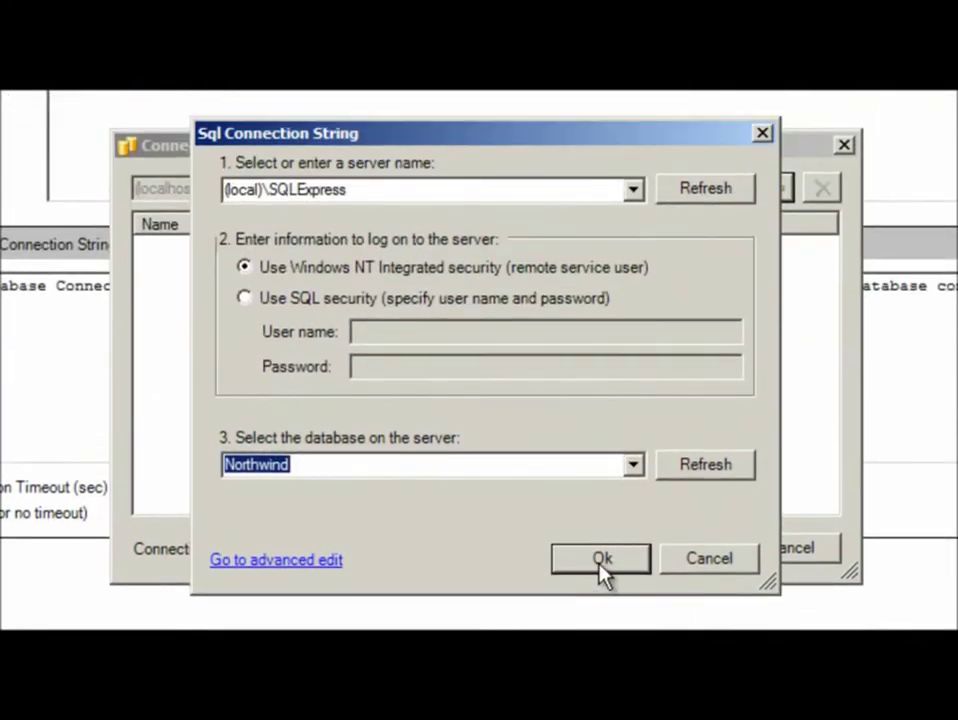
left_click(602, 573)
left_click(149, 253)
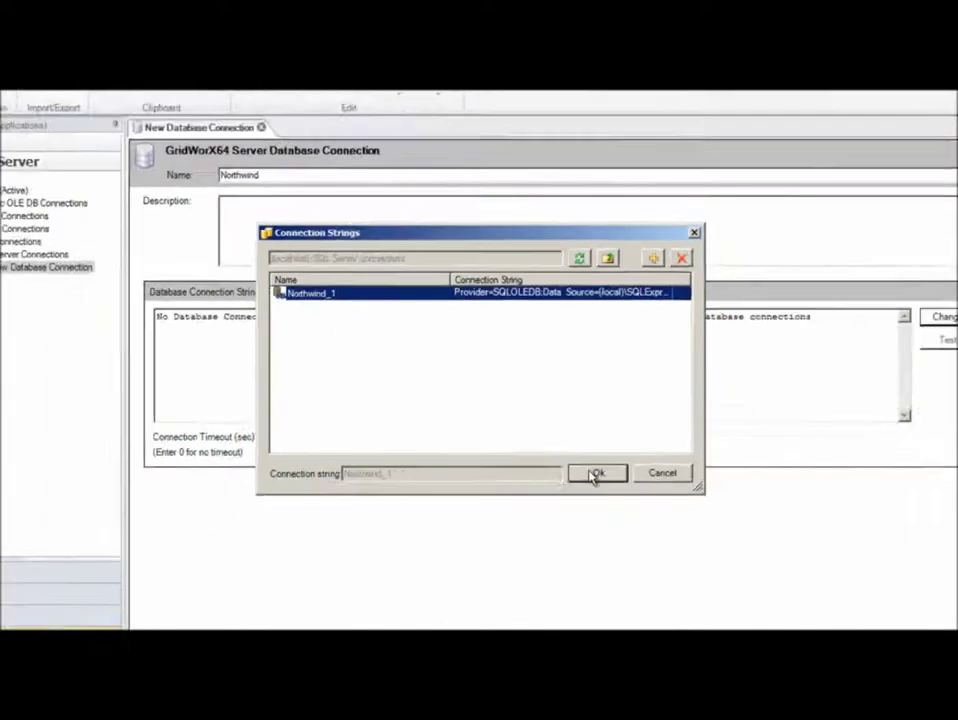
left_click(678, 545)
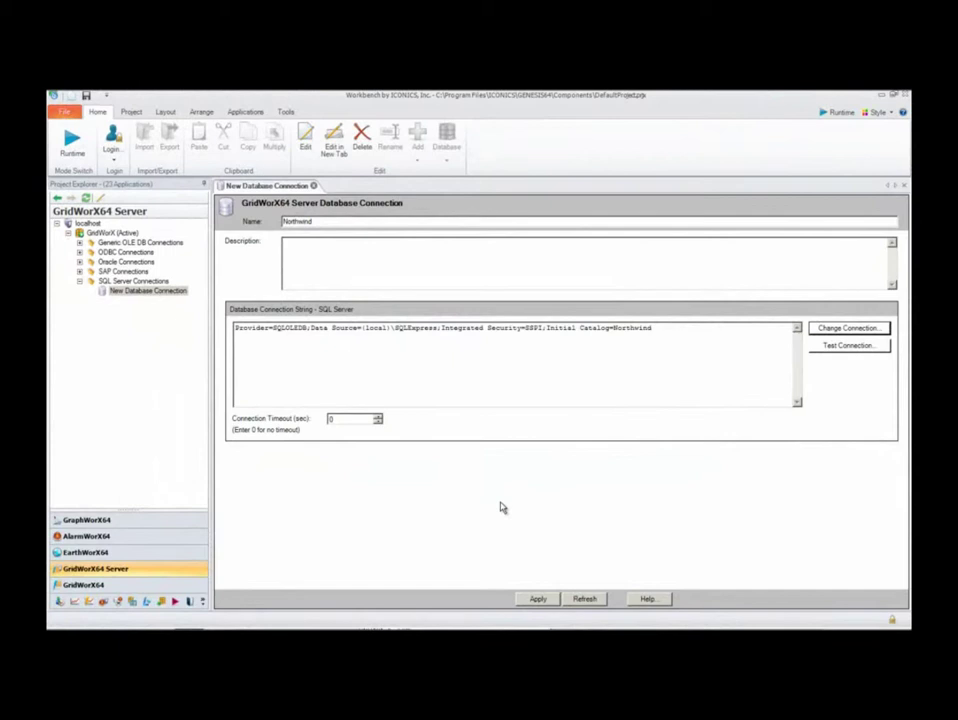
Step: Apply the Northwind connection and confirm its connection test succeeds
left_click(538, 600)
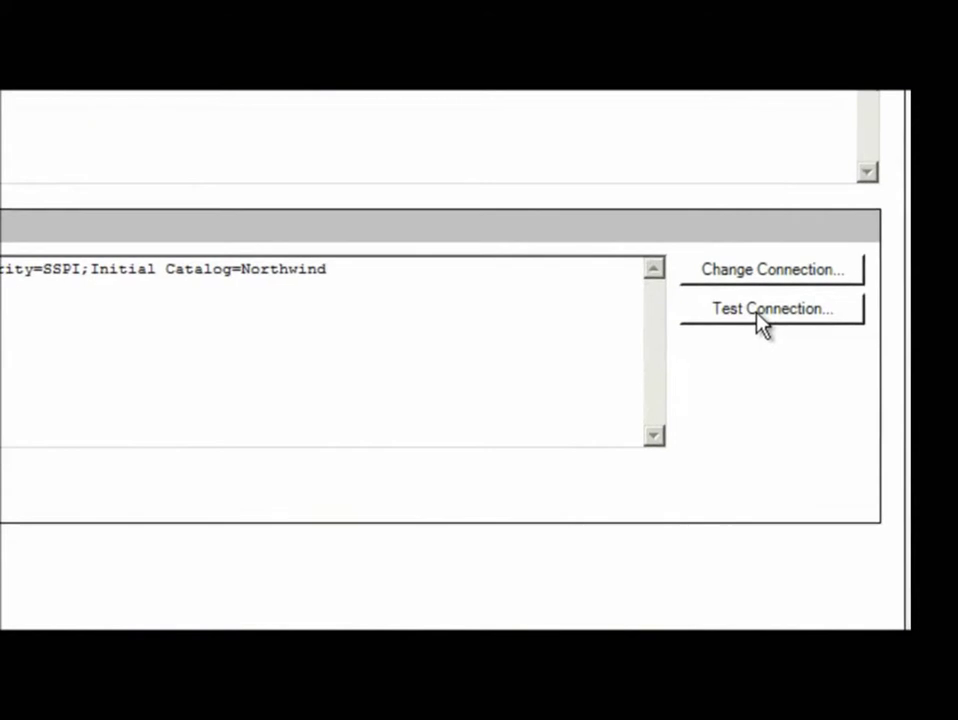
left_click(762, 320)
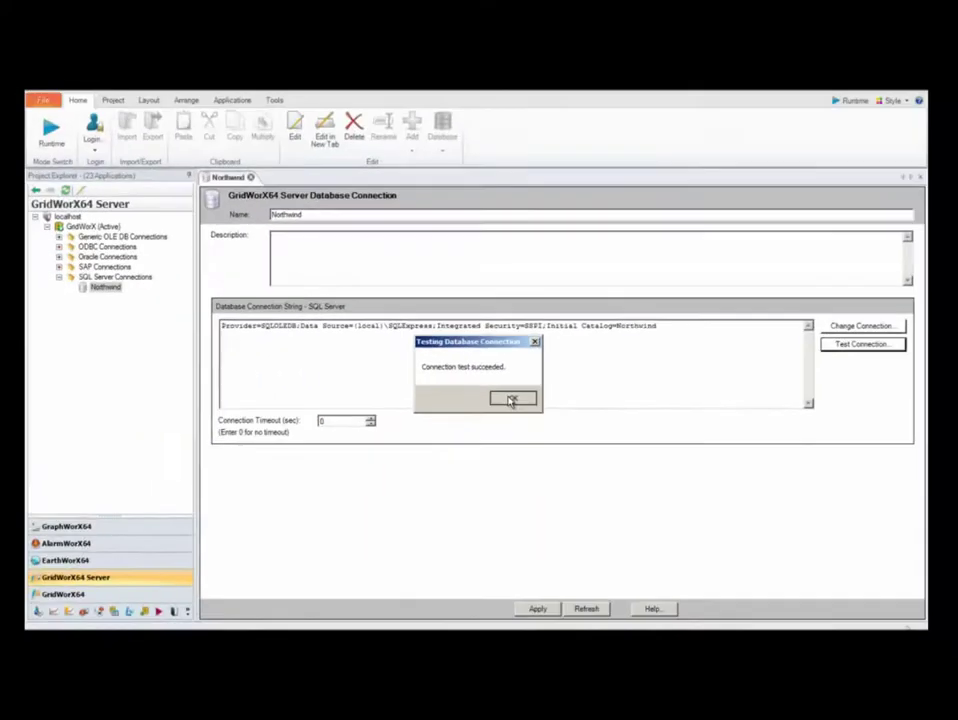
left_click(476, 426)
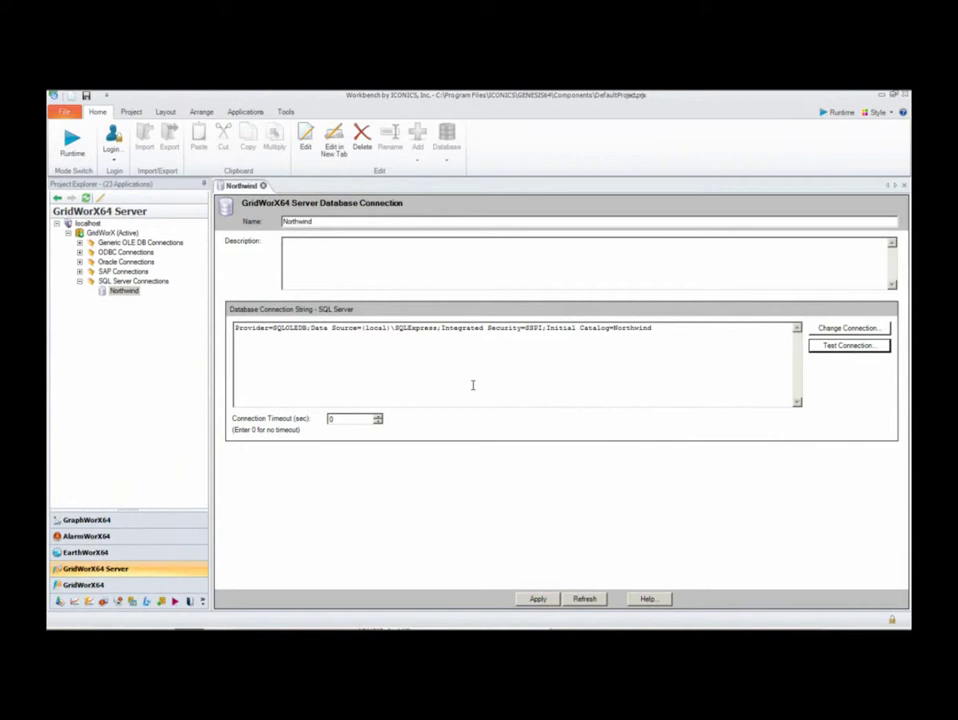
Step: Add a new data source under the Northwind connection and name it Products
left_click(103, 293)
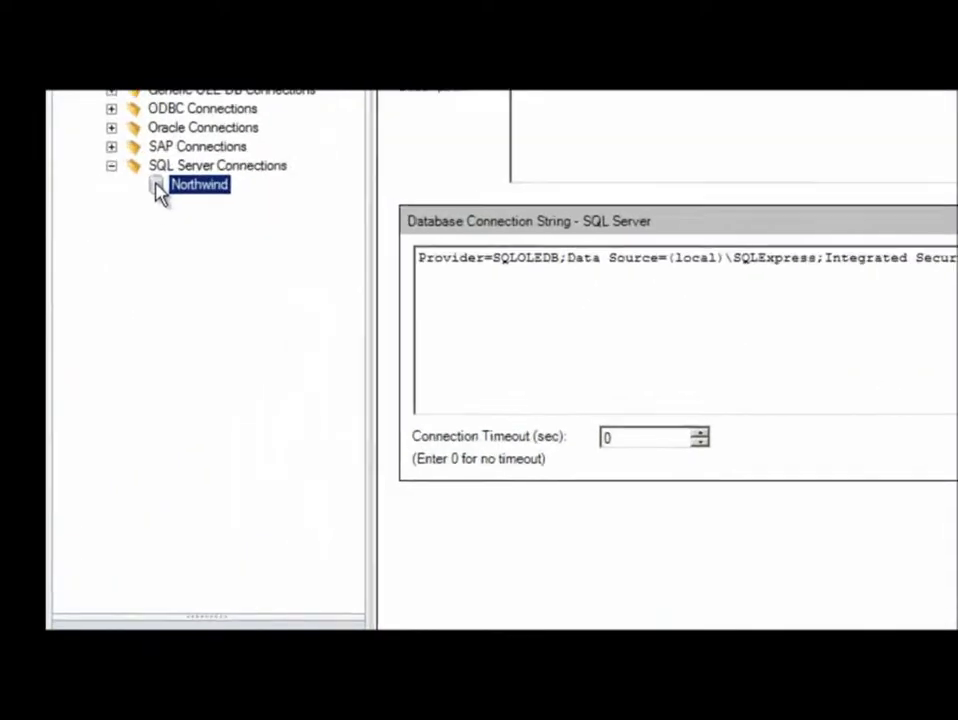
right_click(176, 164)
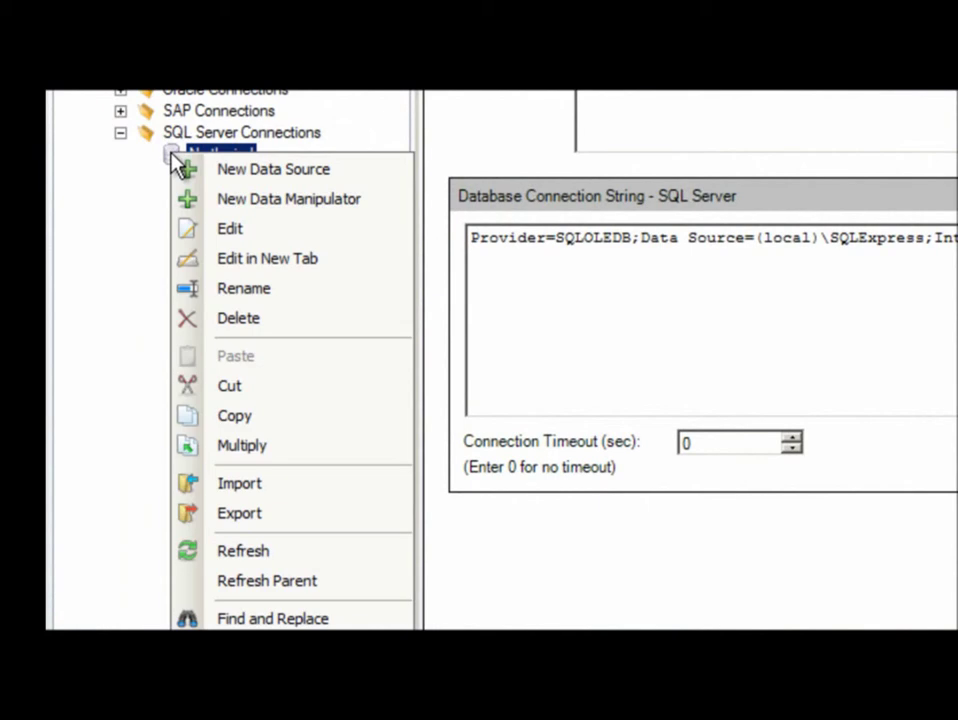
left_click(340, 178)
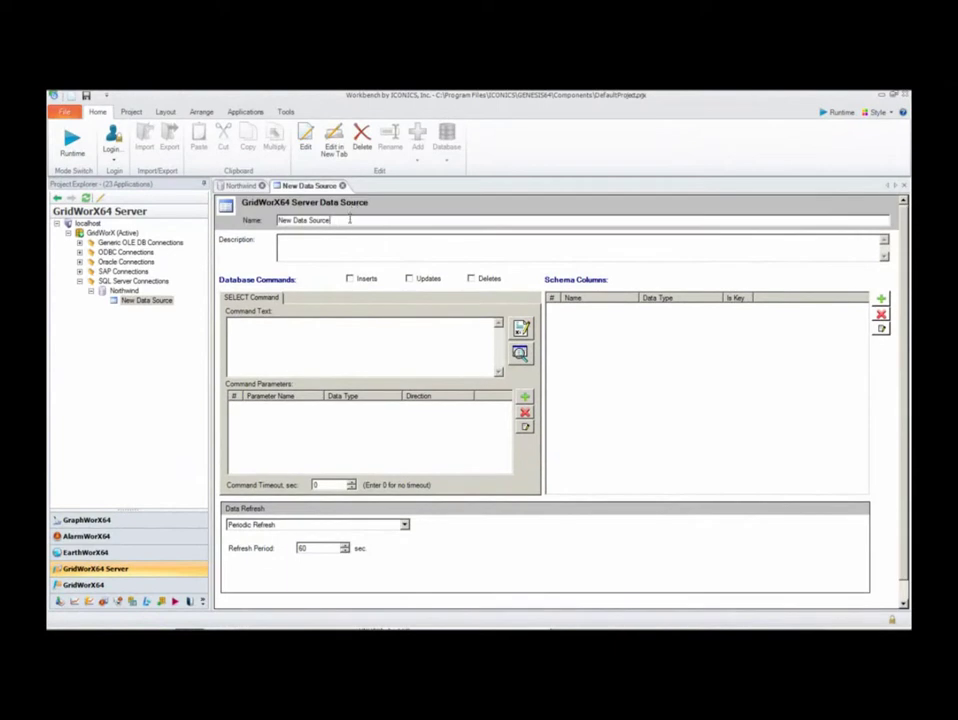
double_click(349, 219)
key("ctrl+a")
type("Products")
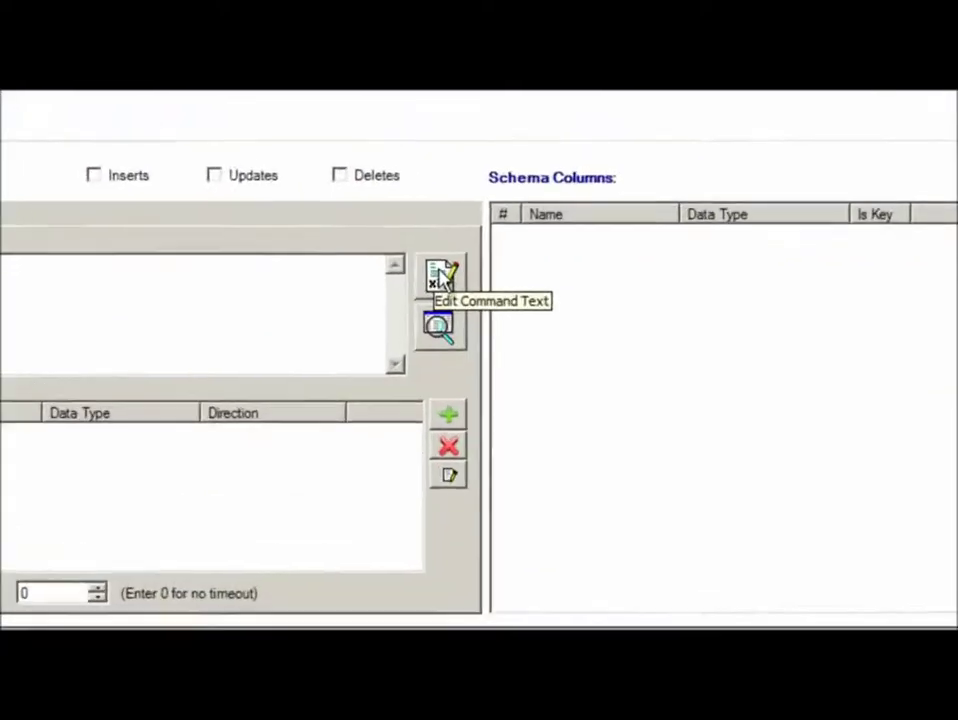
Step: Open the Advanced SQL Designer with dbo.Products as the source table
left_click(424, 266)
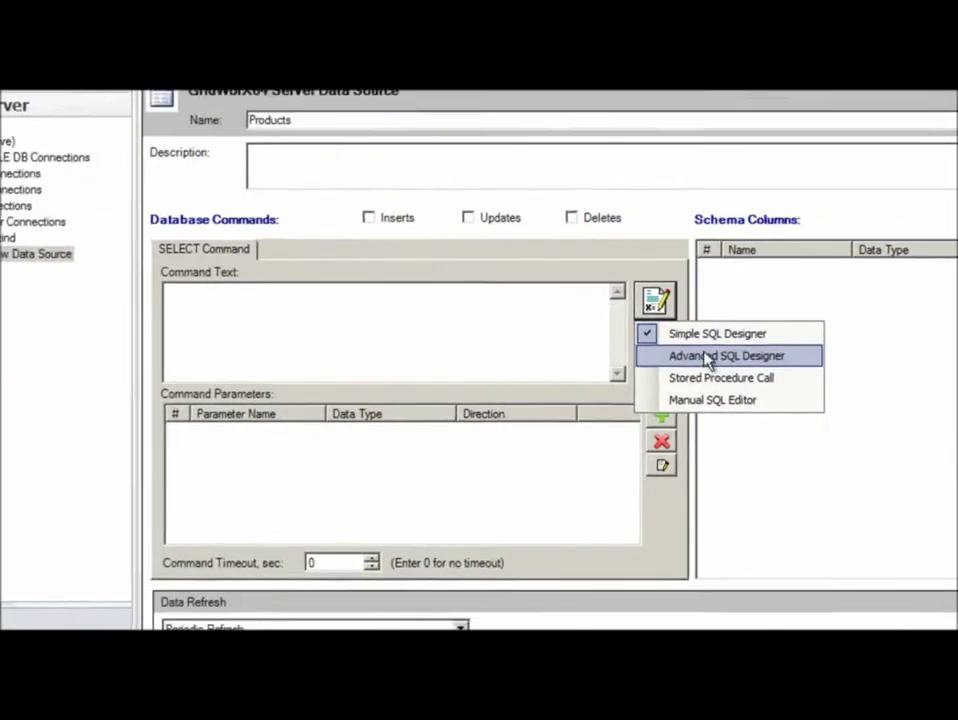
left_click(480, 338)
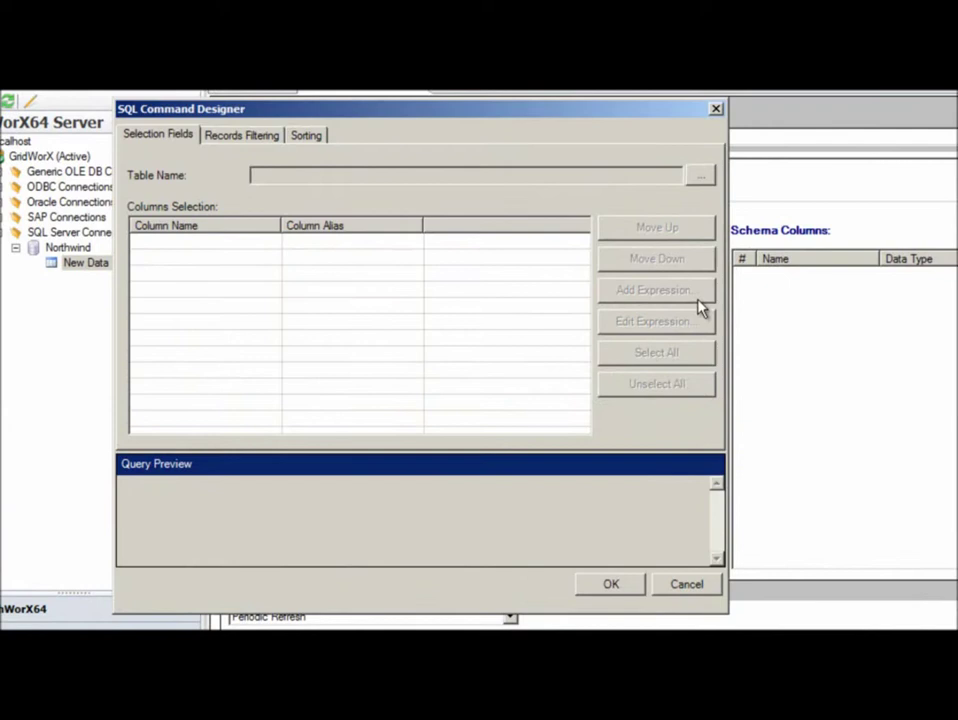
left_click(704, 181)
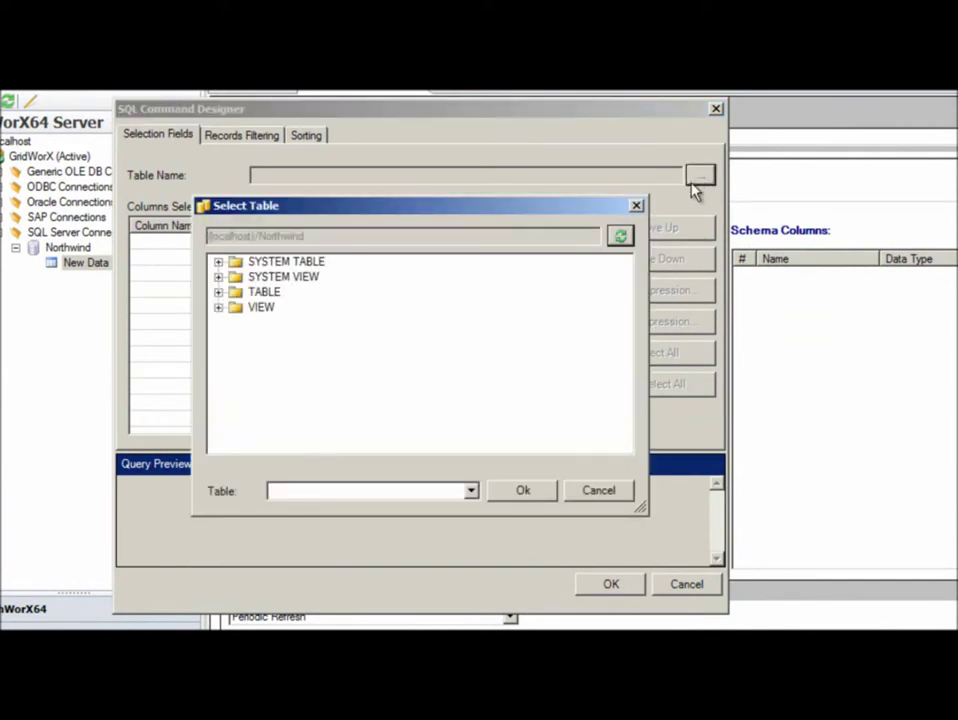
left_click(218, 292)
left_click(236, 307)
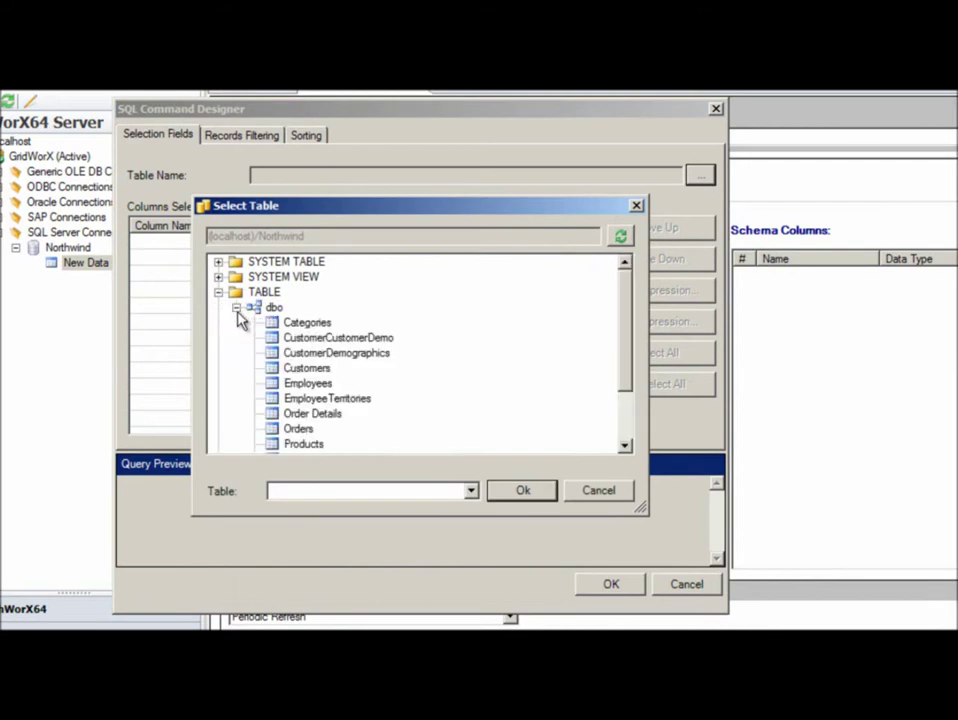
left_click(300, 445)
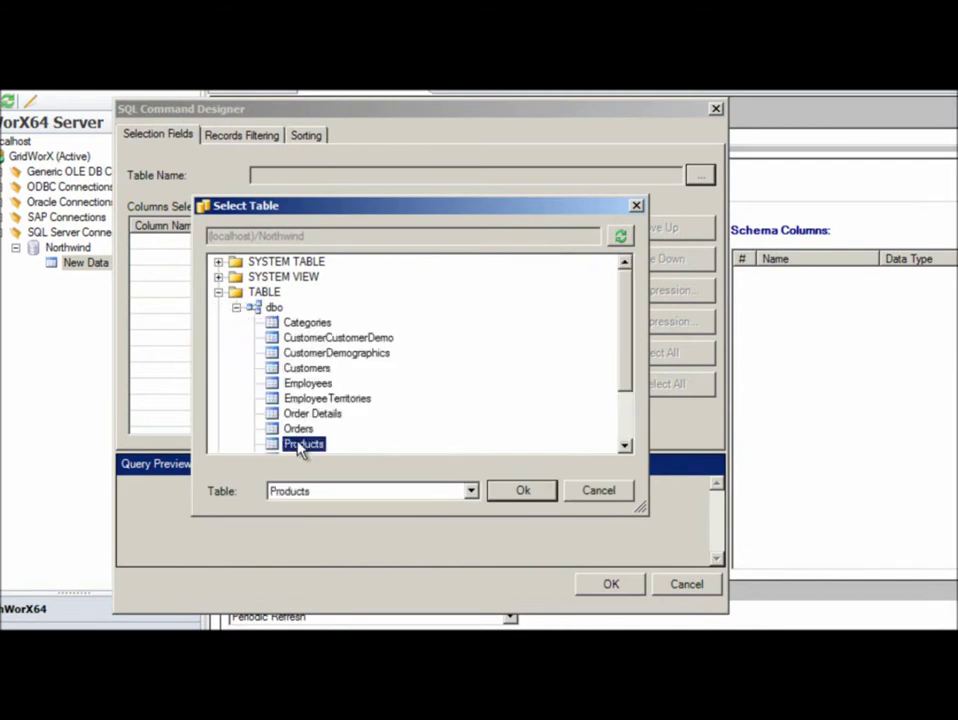
left_click(521, 491)
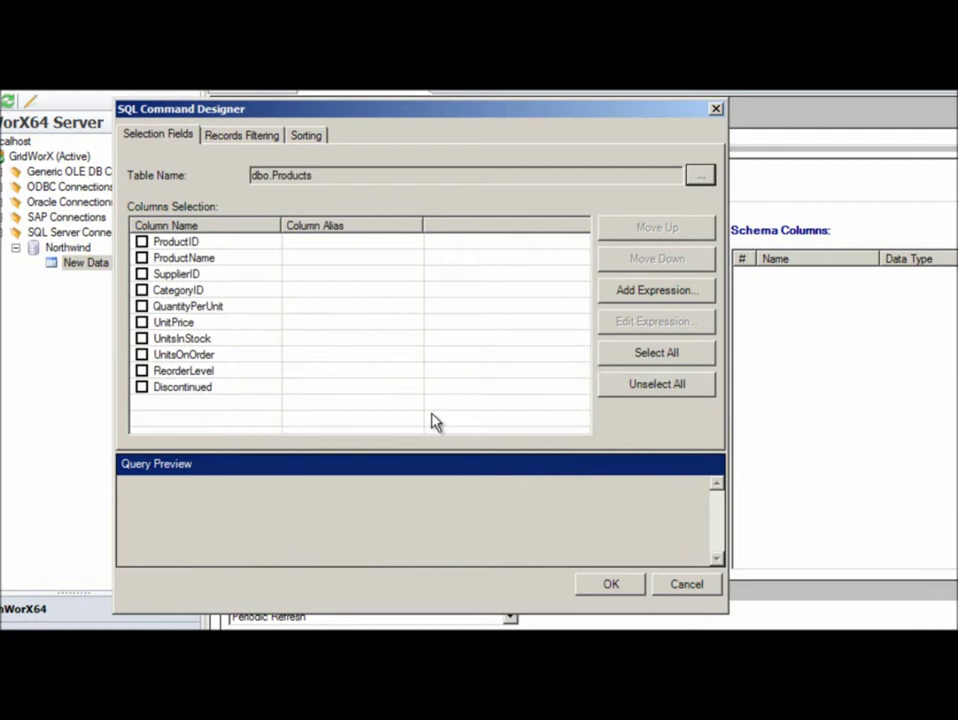
Step: Select the columns ProductID, ProductName, CategoryID and UnitPrice
left_click(142, 243)
left_click(142, 258)
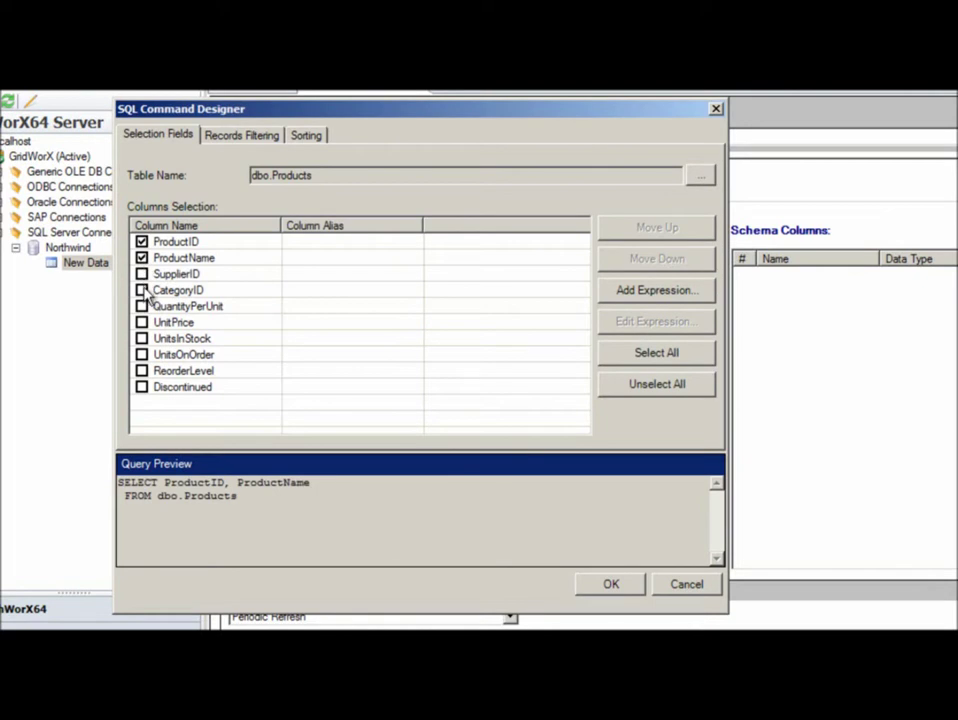
left_click(142, 291)
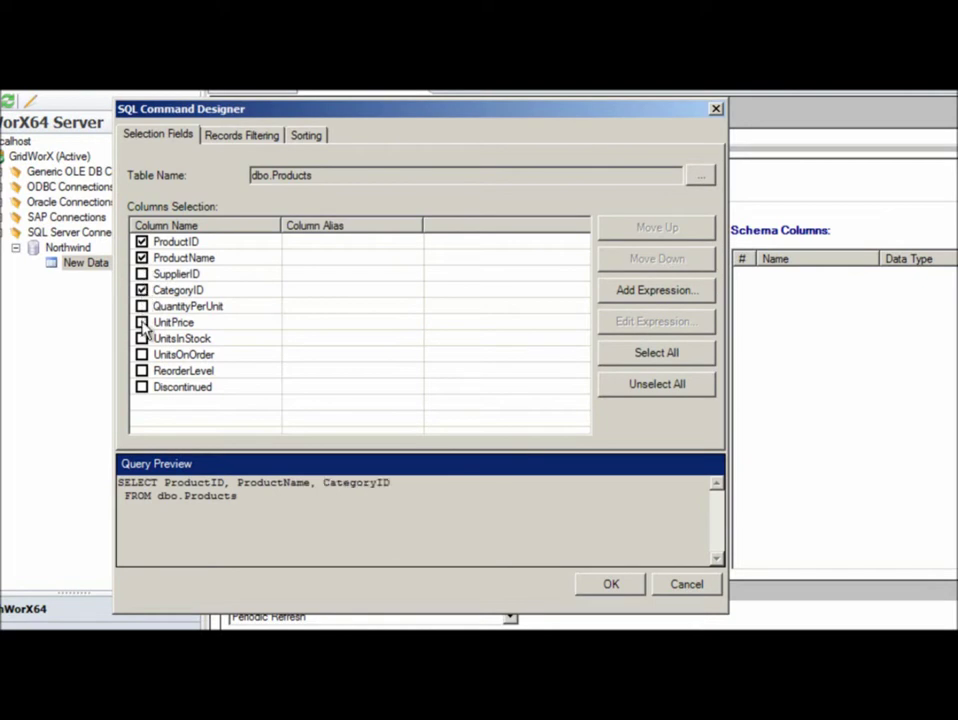
left_click(142, 323)
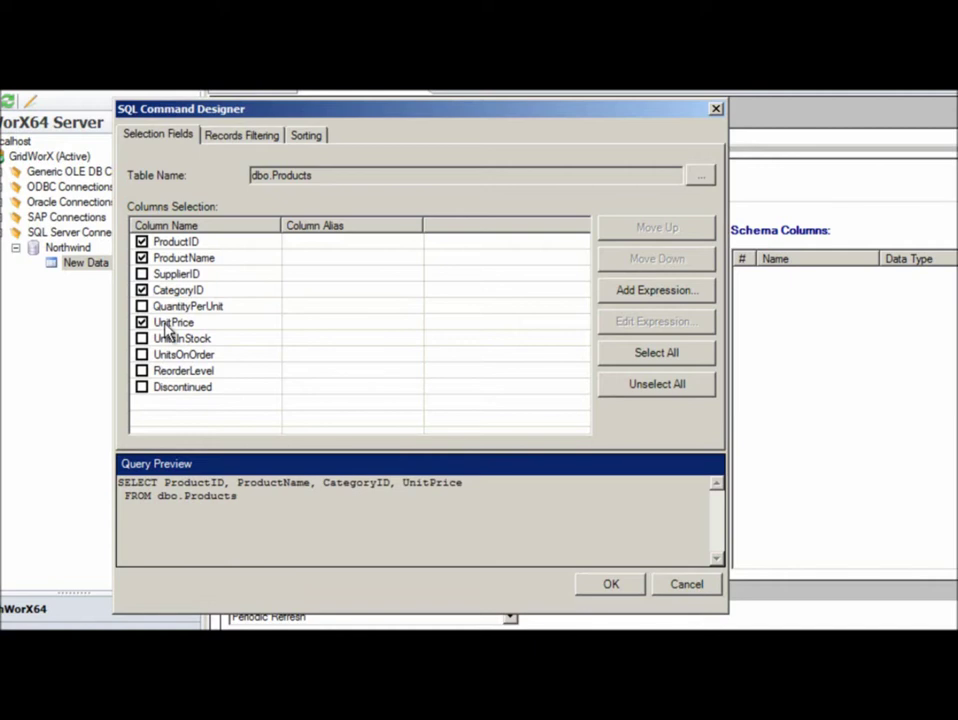
left_click(235, 136)
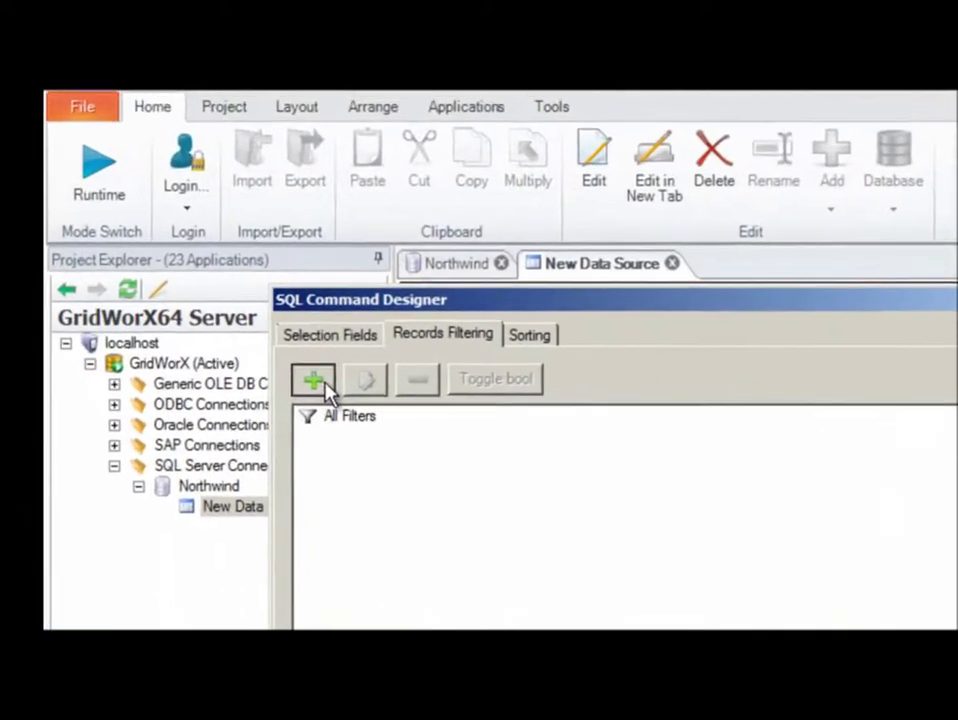
left_click(314, 382)
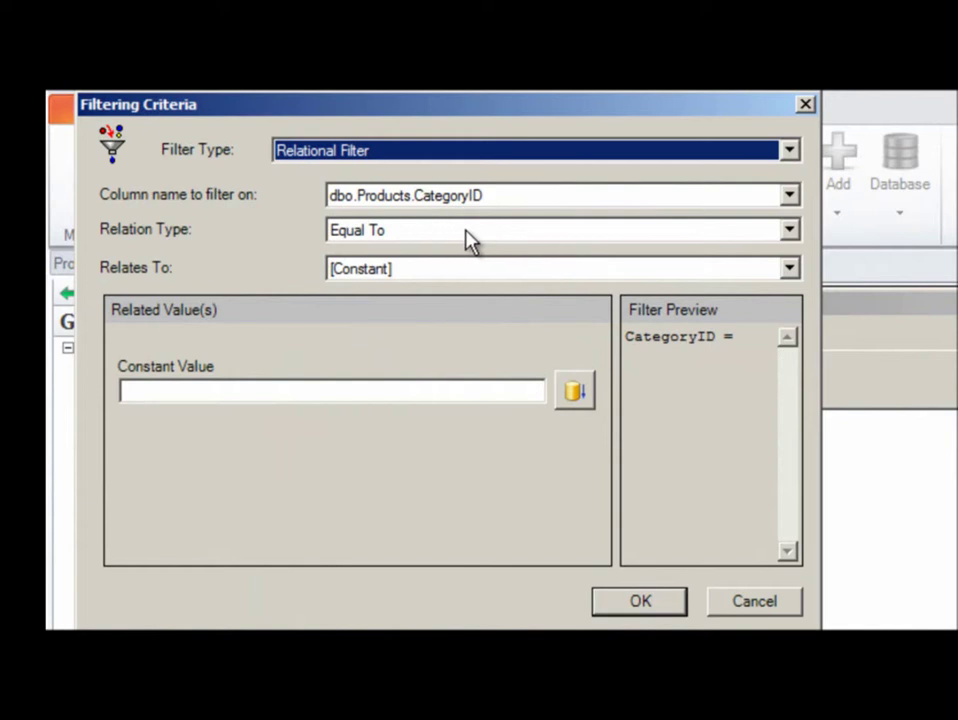
left_click(789, 268)
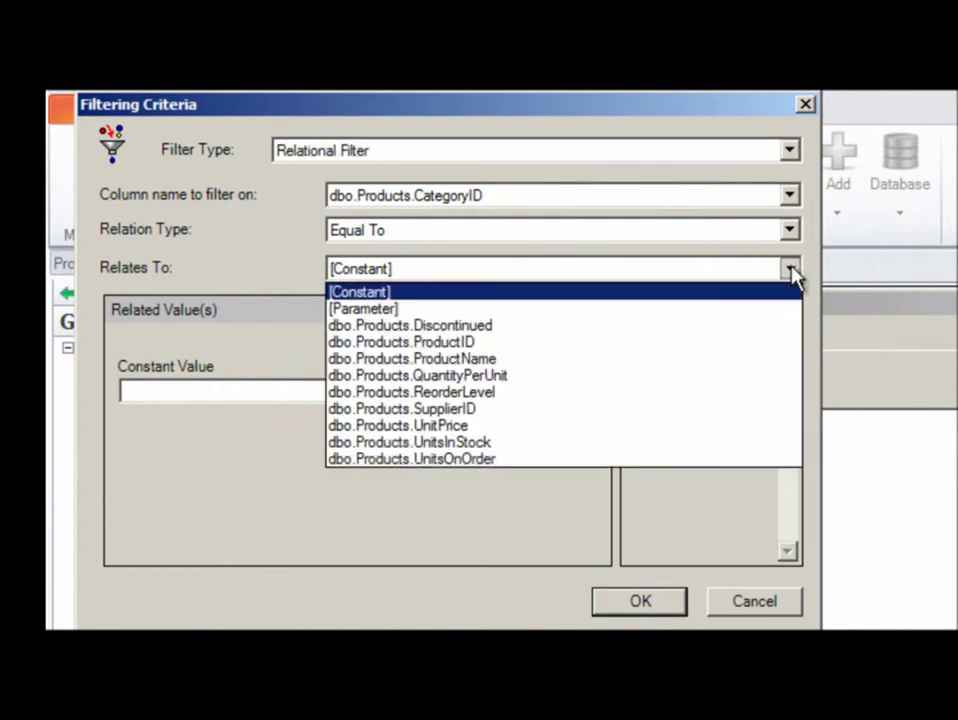
left_click(755, 313)
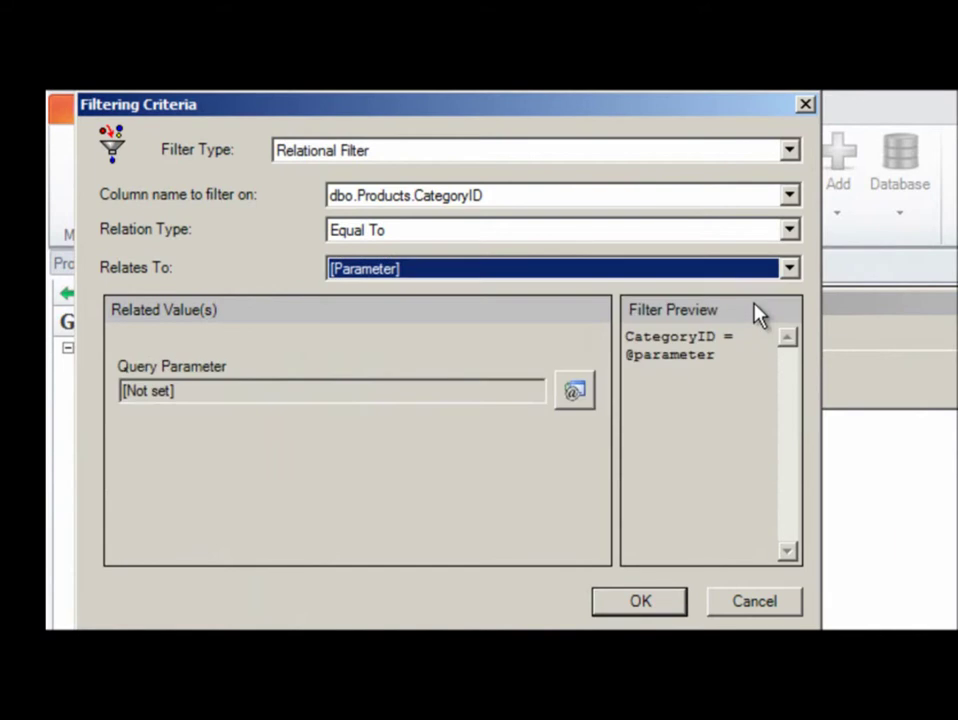
left_click(576, 393)
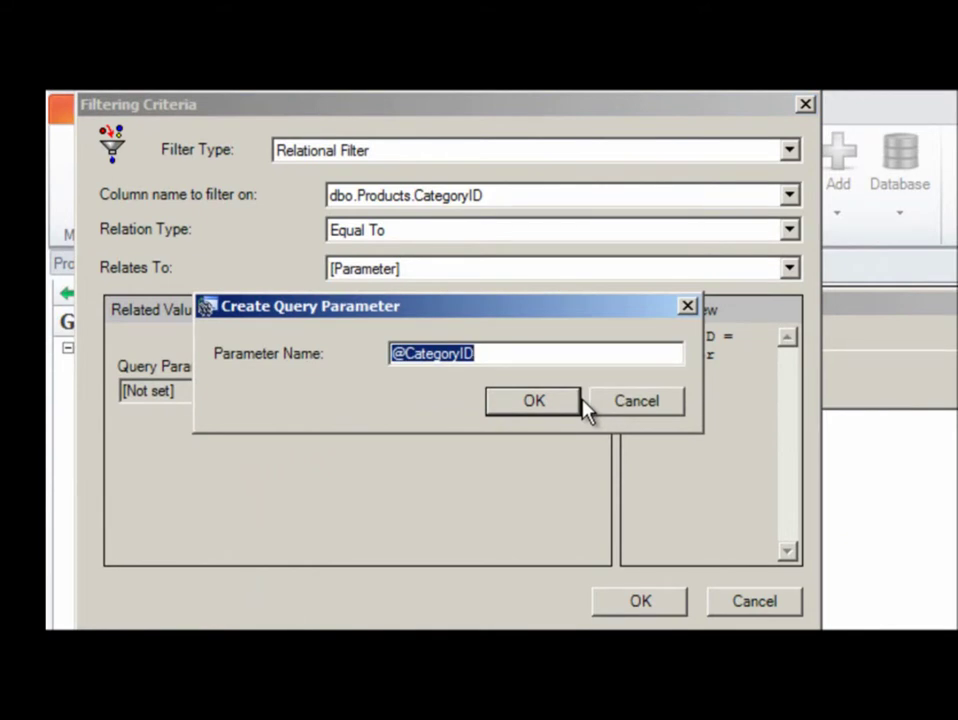
left_click(562, 410)
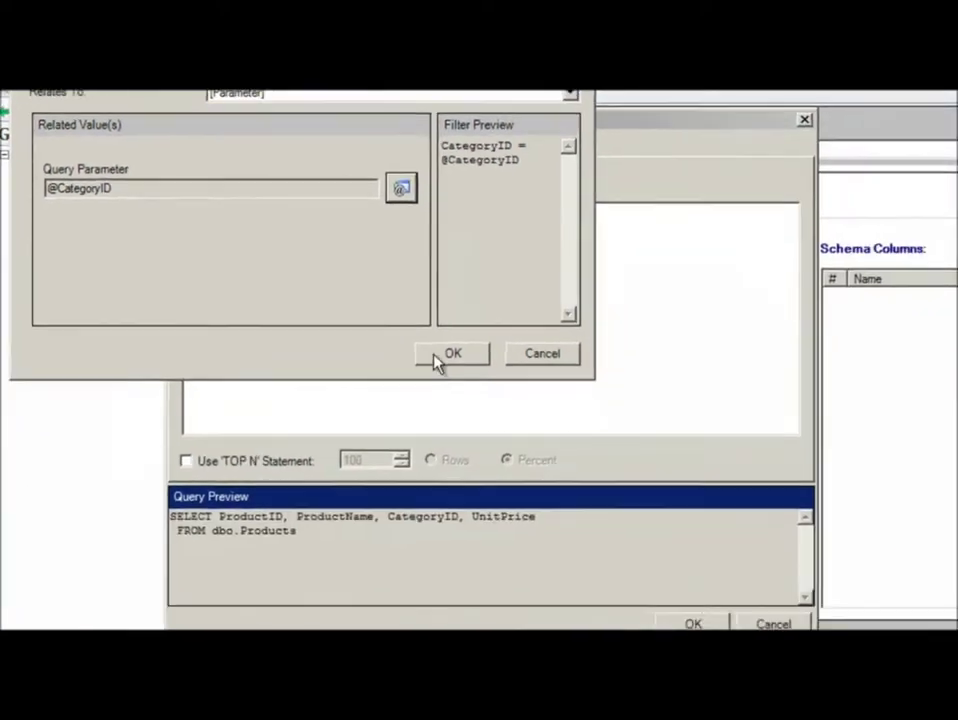
left_click(603, 563)
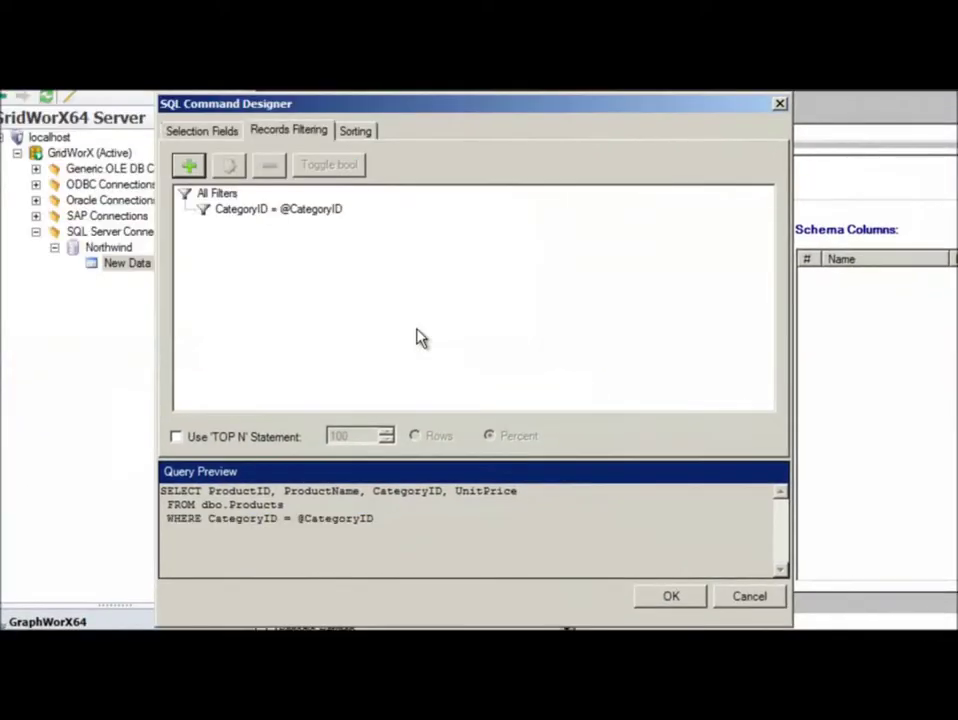
Step: Sort ascending by dbo.Products.UnitPrice and apply the SELECT command to the data source
left_click(362, 131)
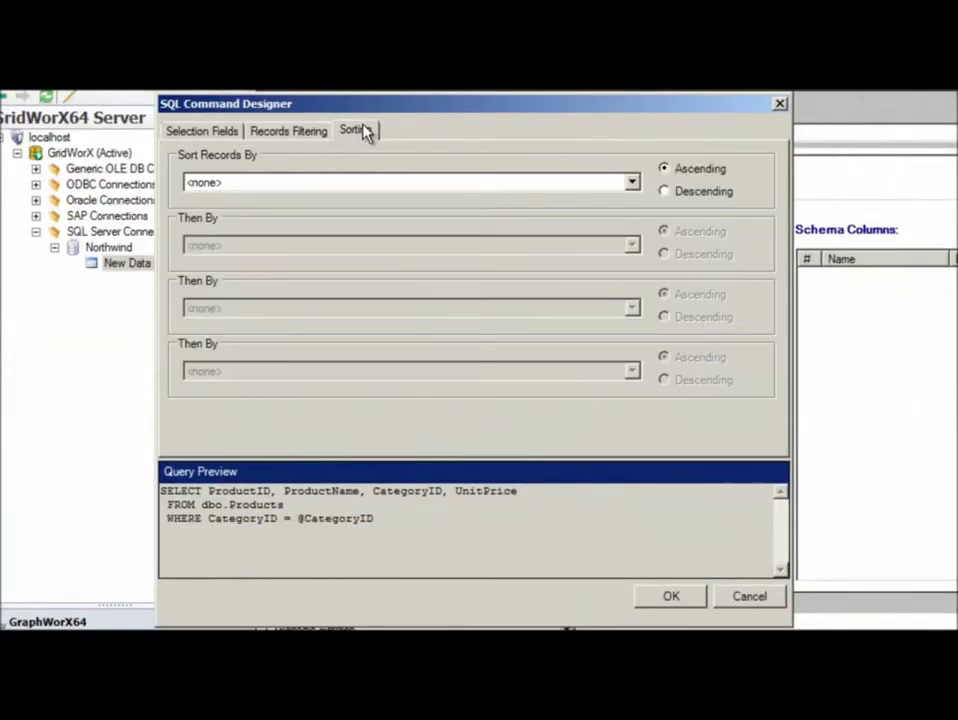
left_click(633, 184)
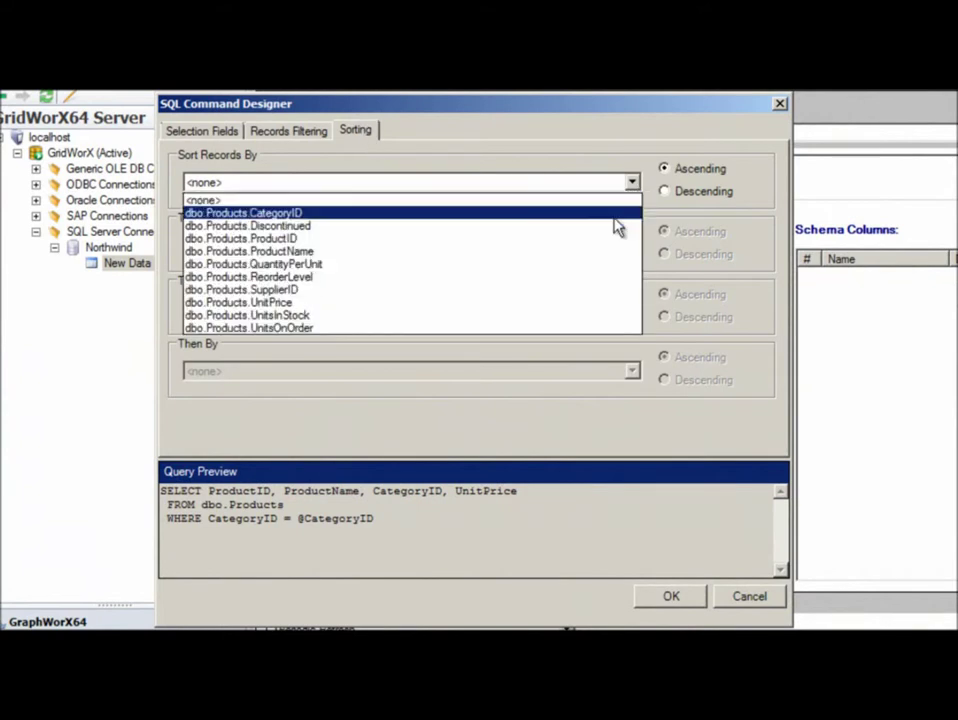
left_click(588, 303)
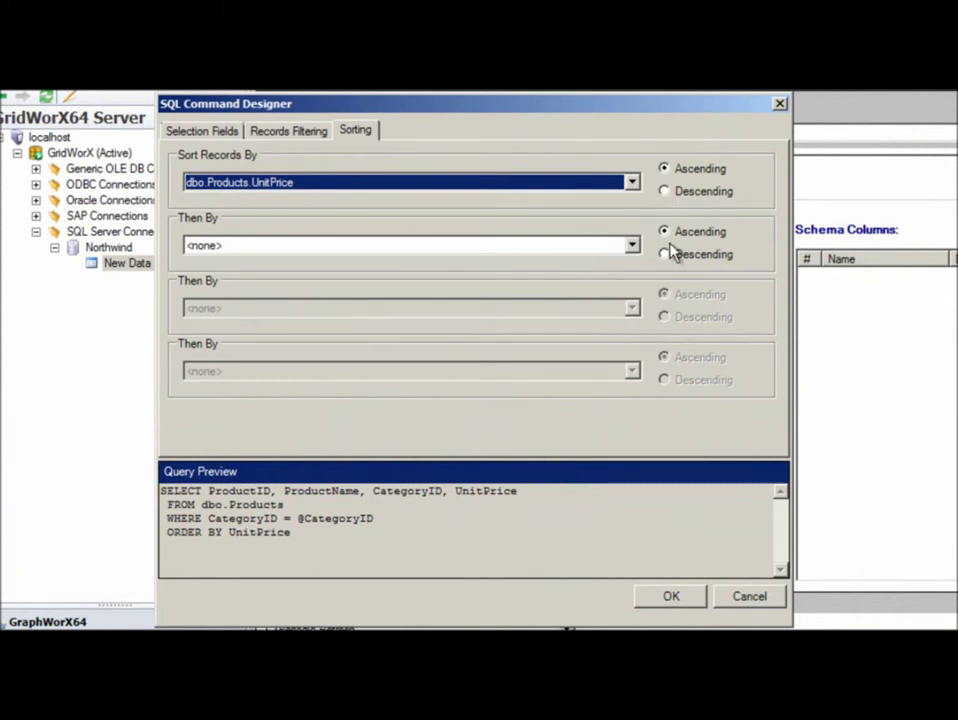
left_click(668, 597)
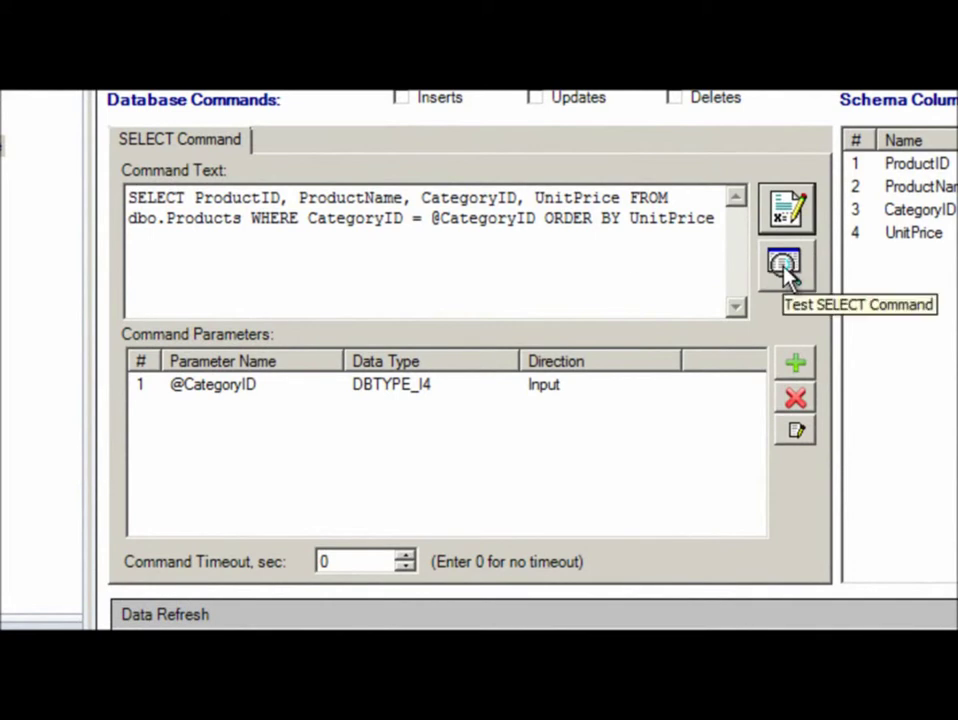
left_click(783, 265)
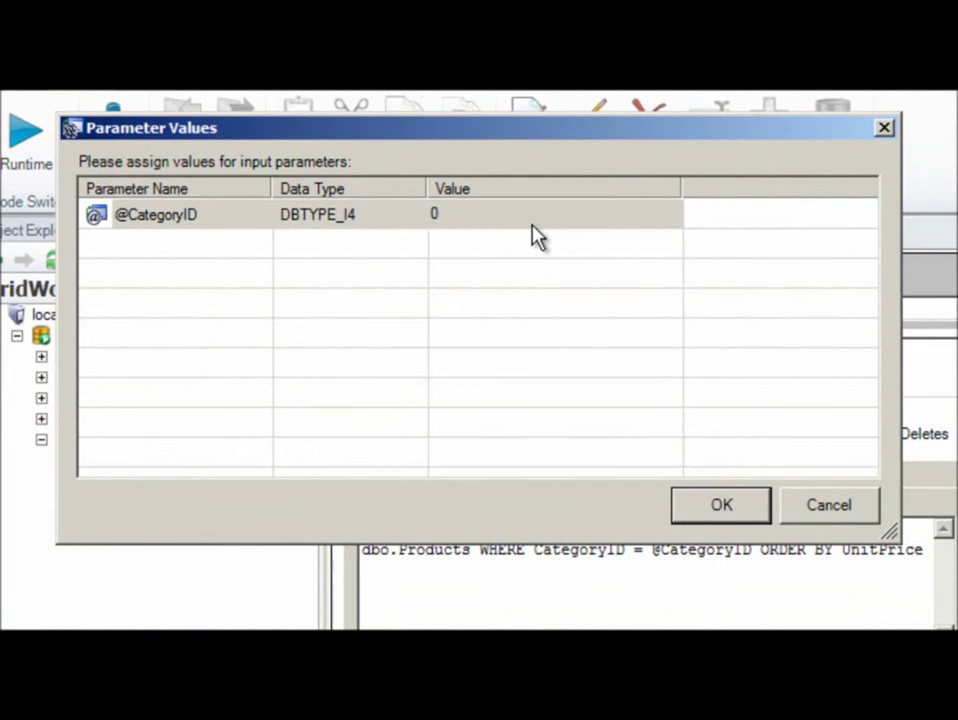
left_click(526, 214)
type("1")
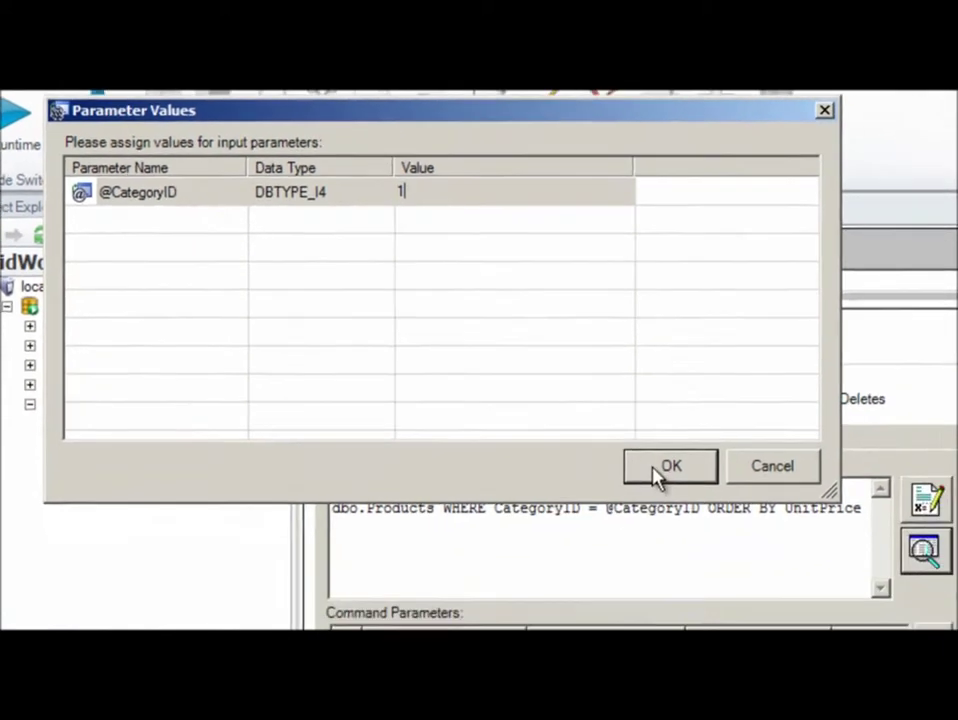
left_click(664, 468)
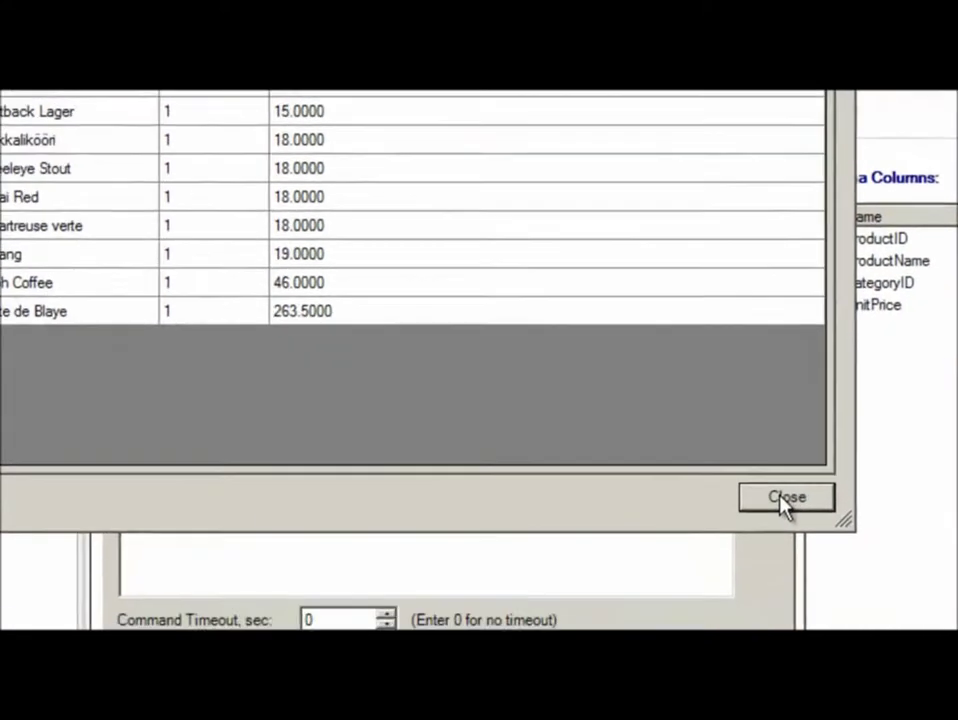
left_click(846, 613)
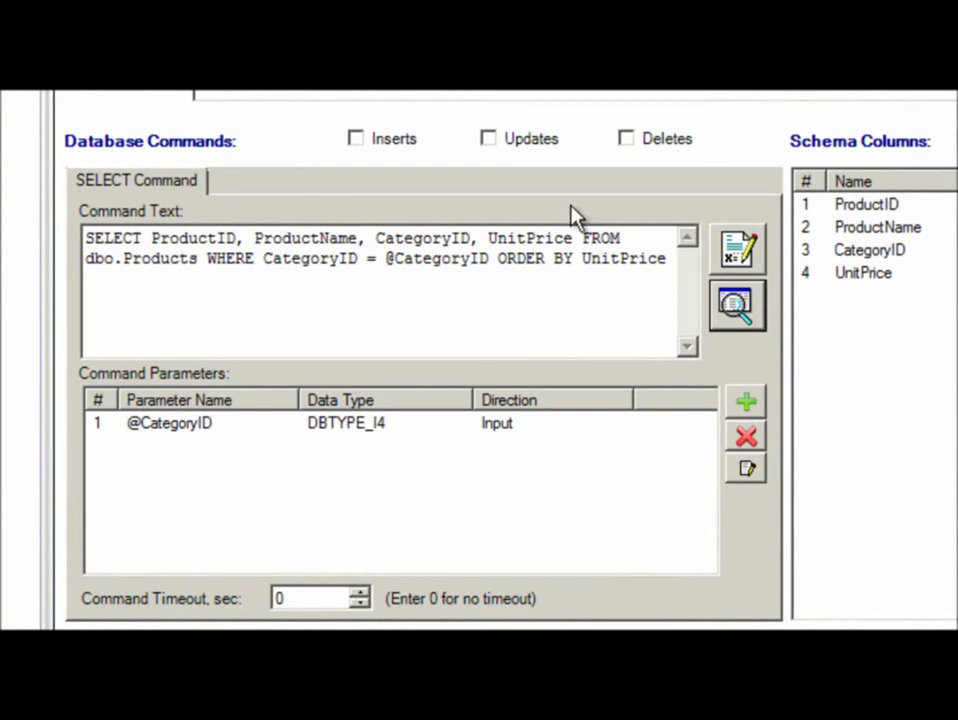
Step: Enable updates and build the UPDATE command from the dbo.Products table
left_click(488, 140)
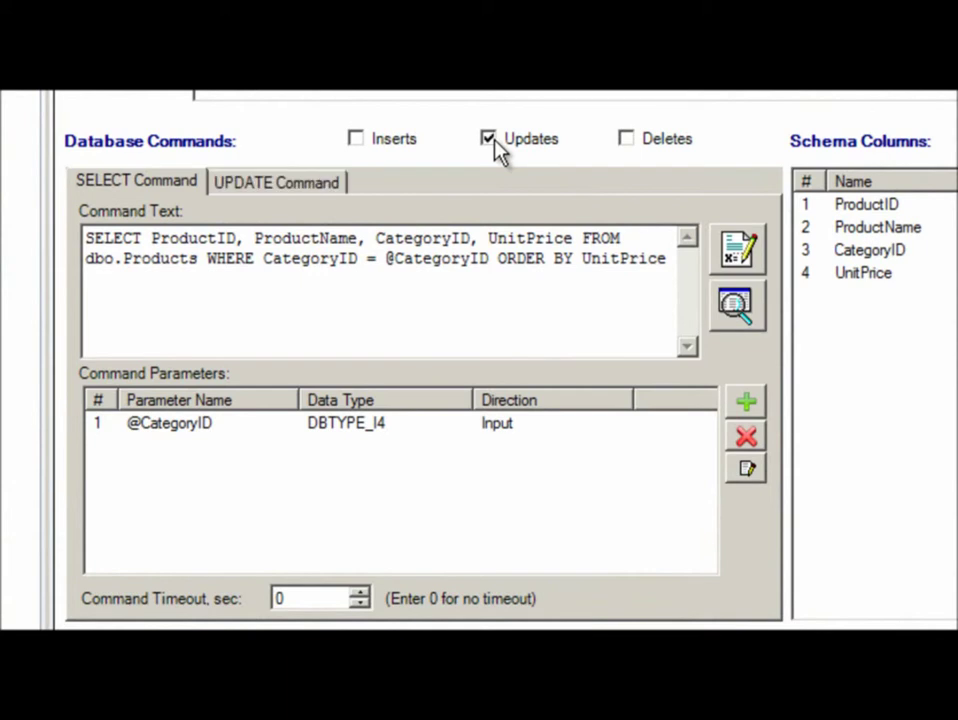
left_click(312, 183)
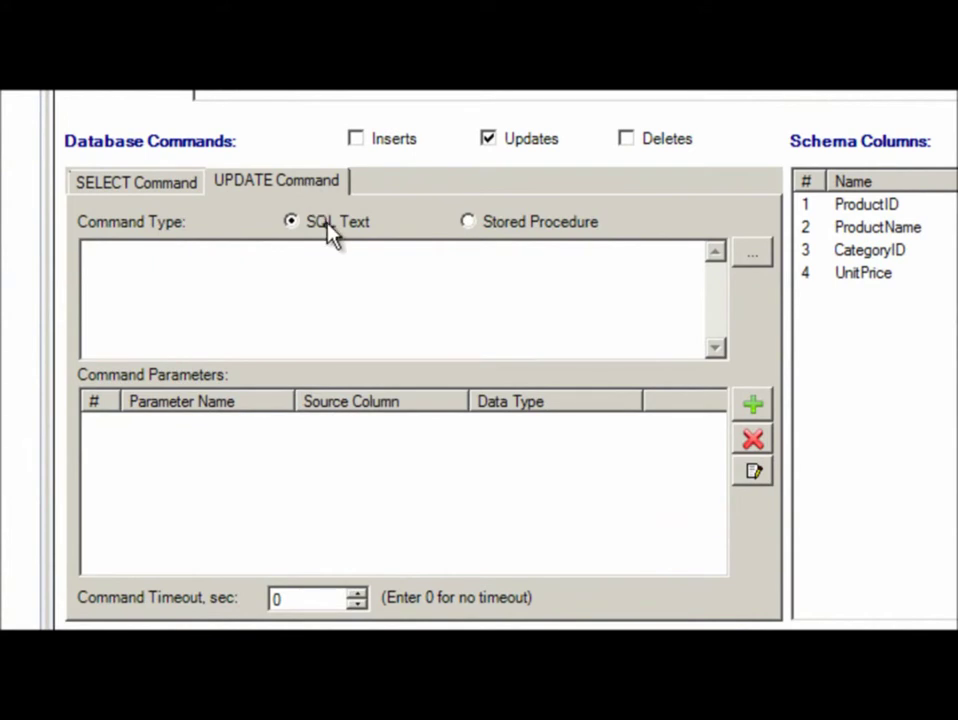
left_click(757, 256)
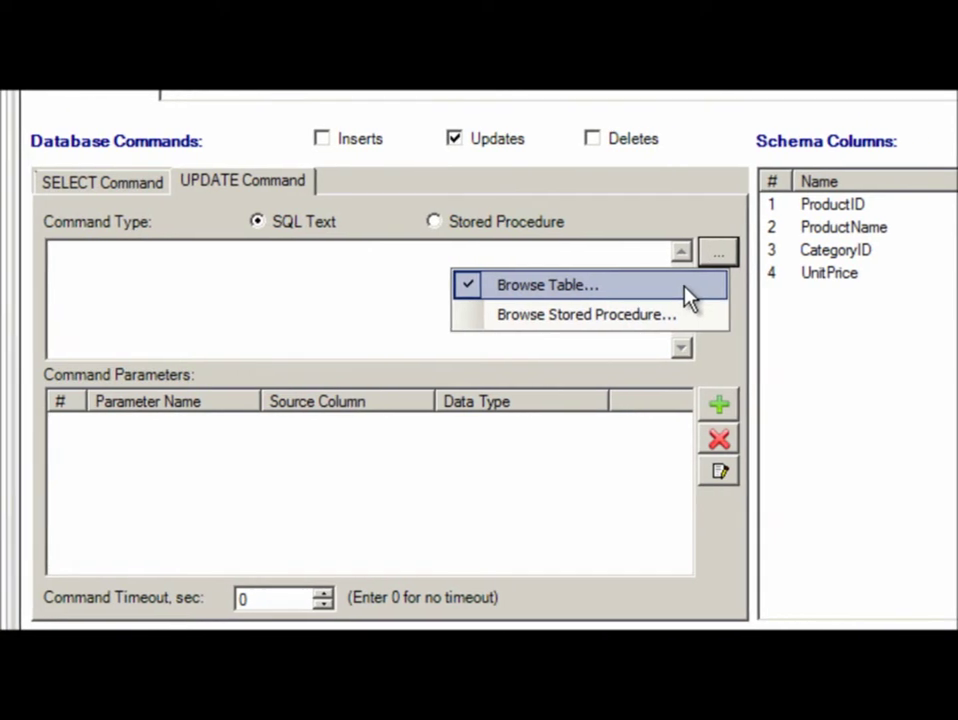
left_click(722, 295)
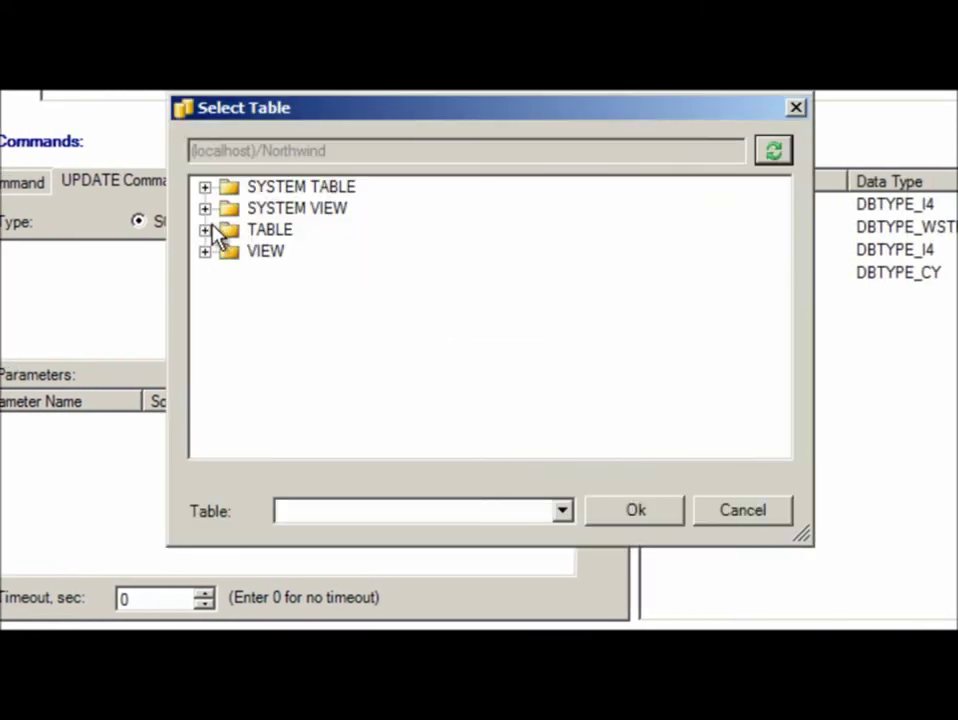
left_click(205, 230)
left_click(230, 251)
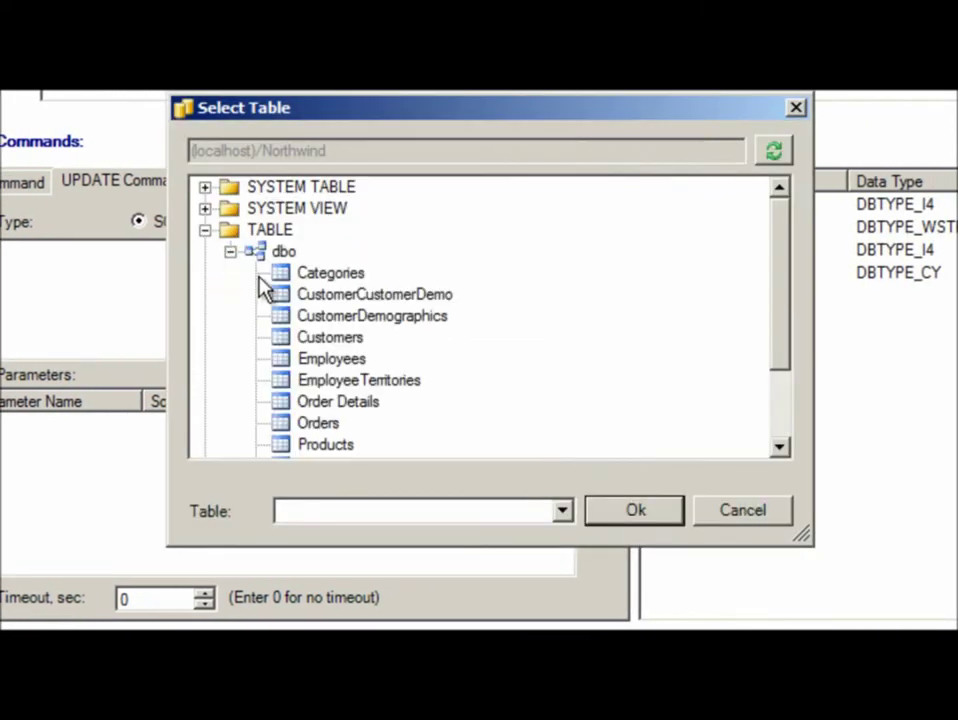
left_click(325, 446)
left_click(625, 520)
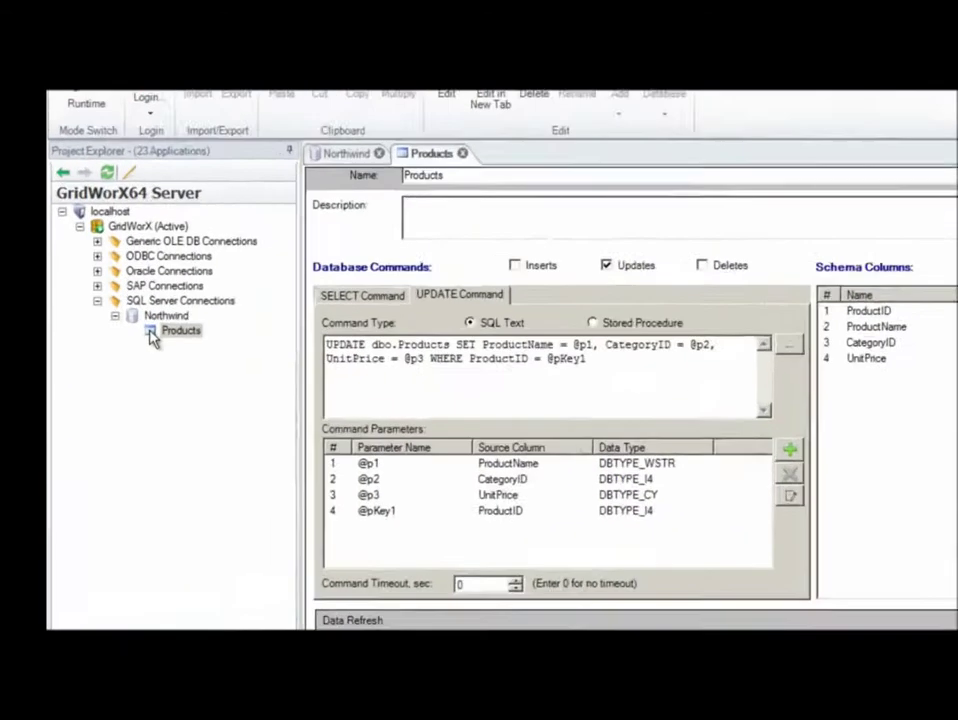
Step: Add a new data item under Products named CategoryID1
left_click(151, 335)
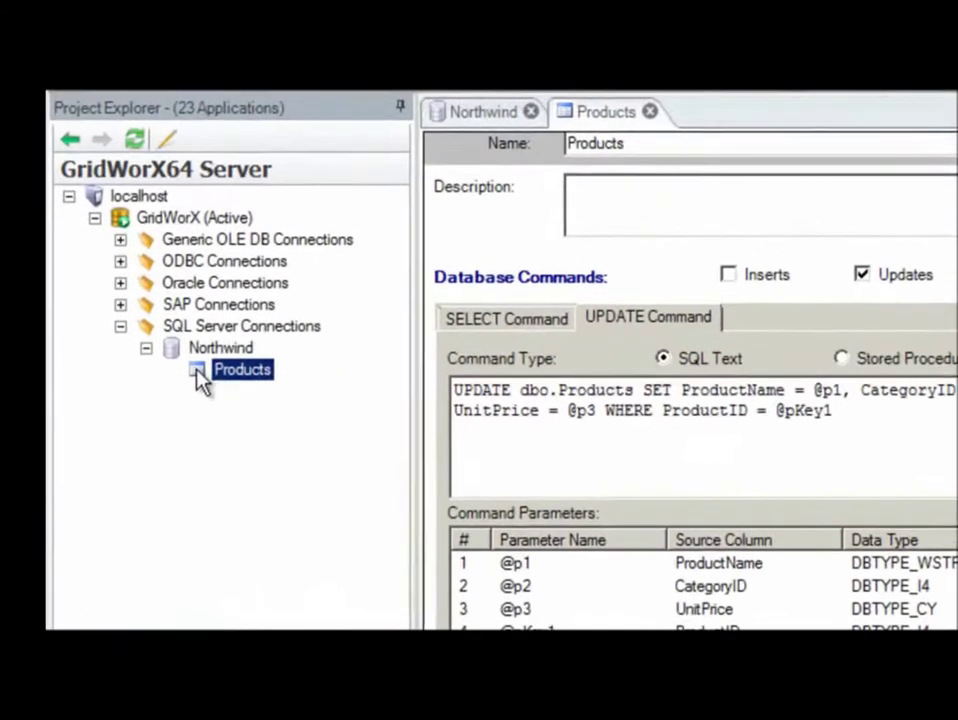
right_click(198, 372)
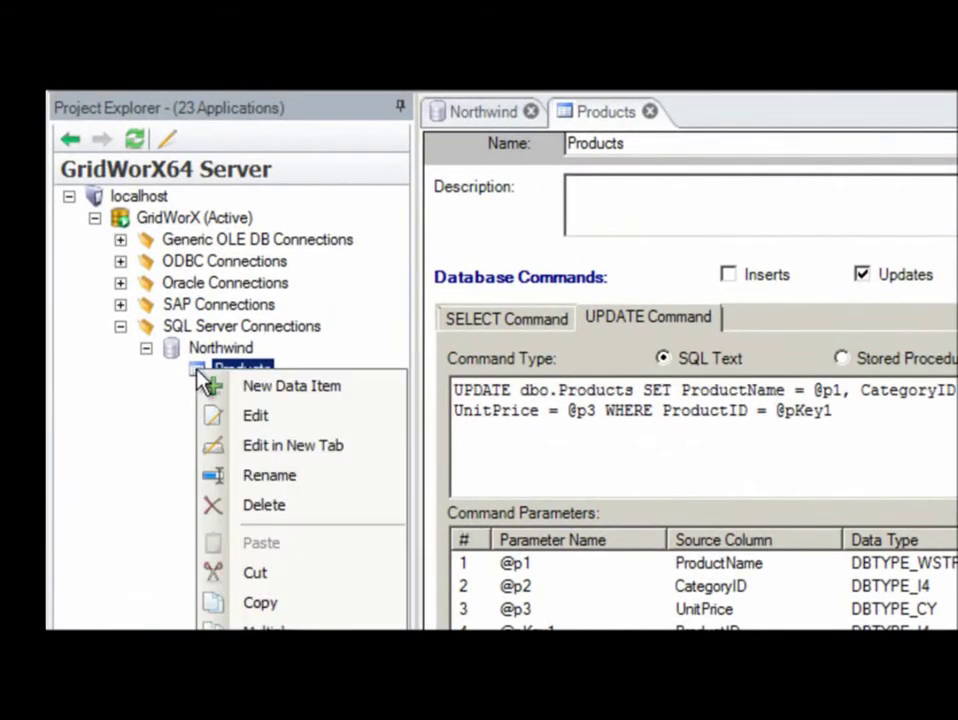
left_click(220, 390)
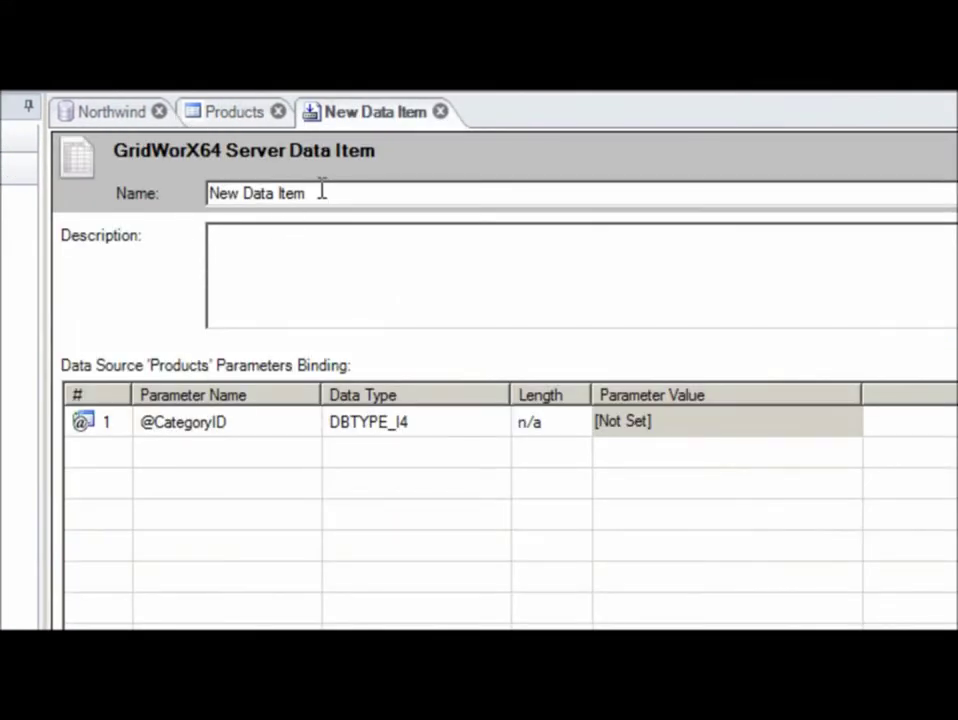
left_click_drag(327, 195, 203, 196)
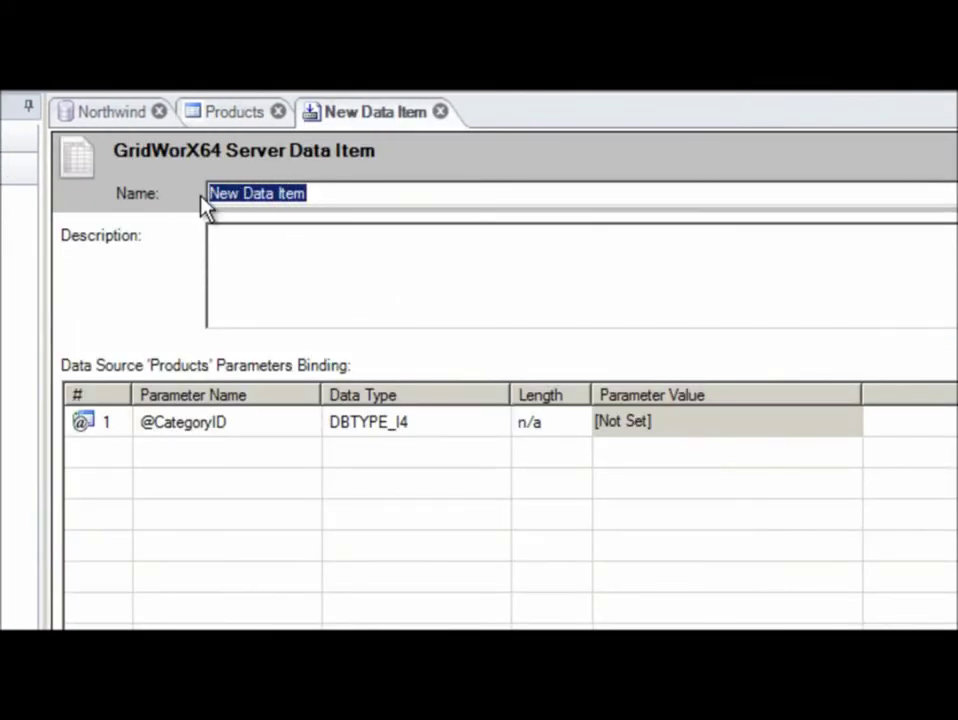
type("CategoryID1")
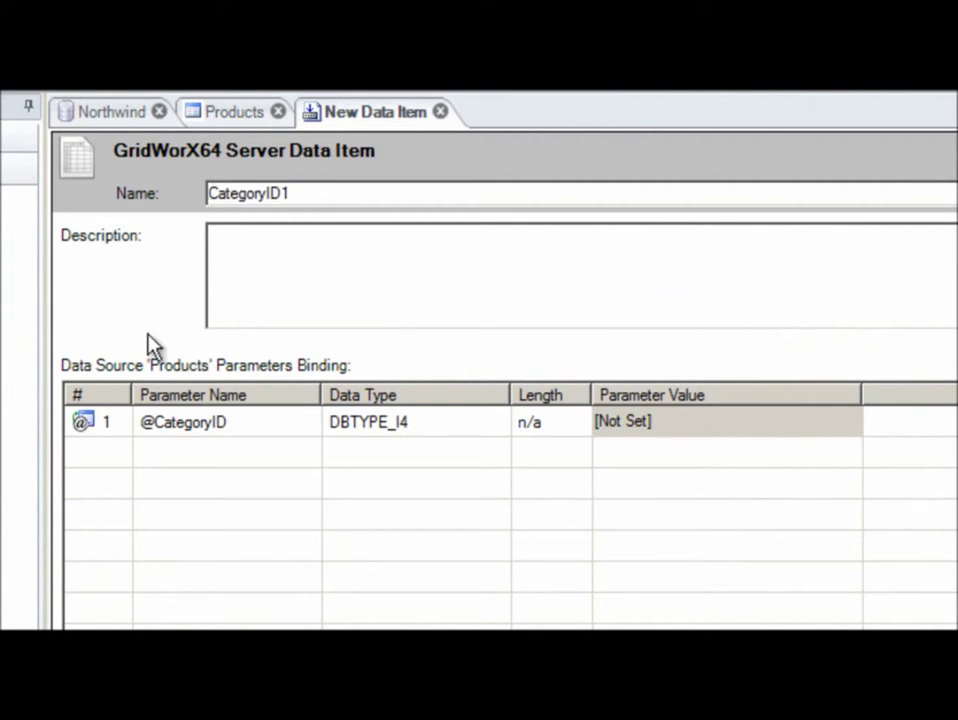
left_click(119, 421)
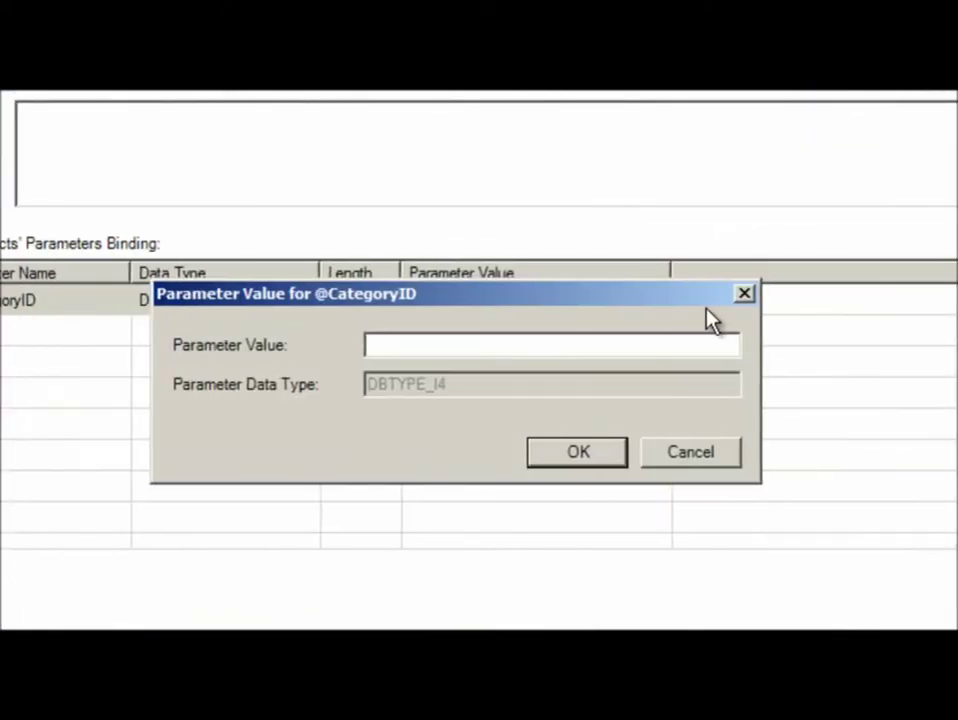
left_click(696, 343)
type("1")
left_click(607, 461)
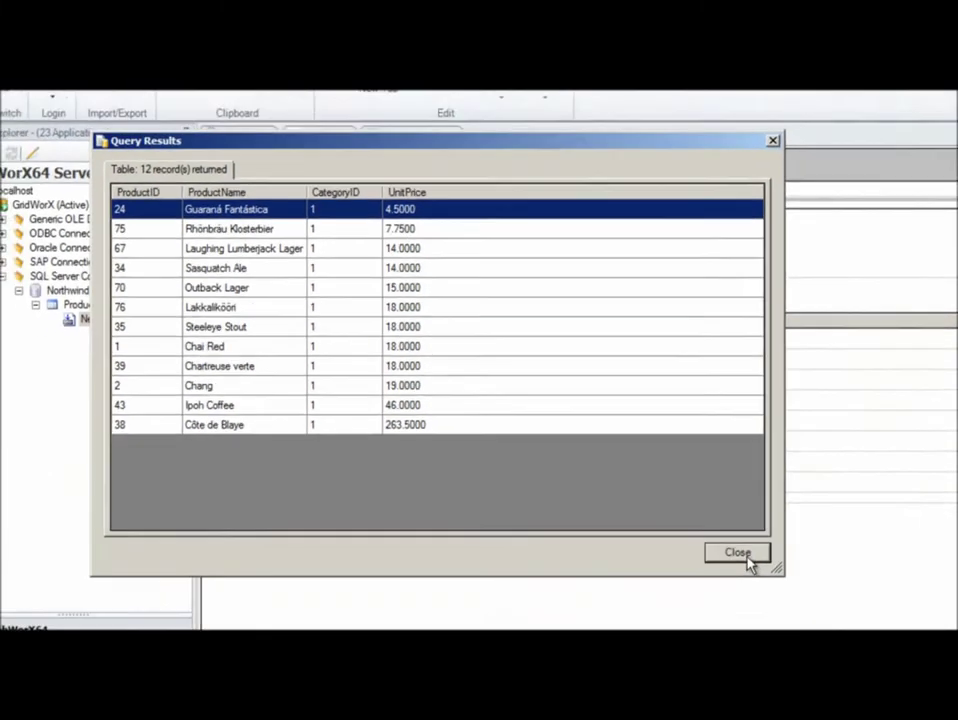
left_click(850, 604)
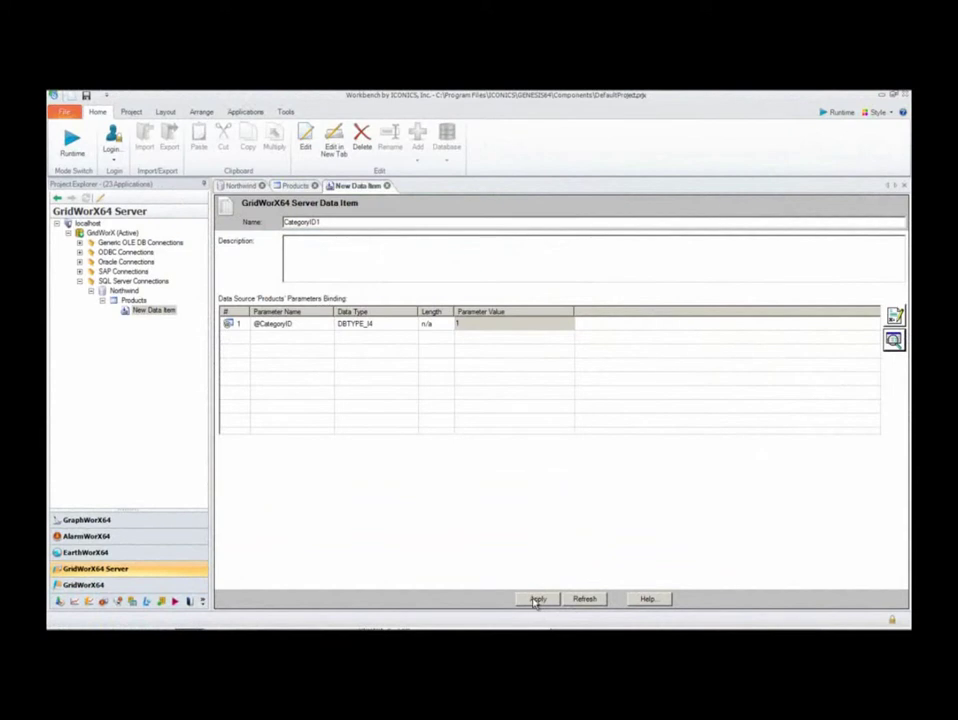
left_click(537, 599)
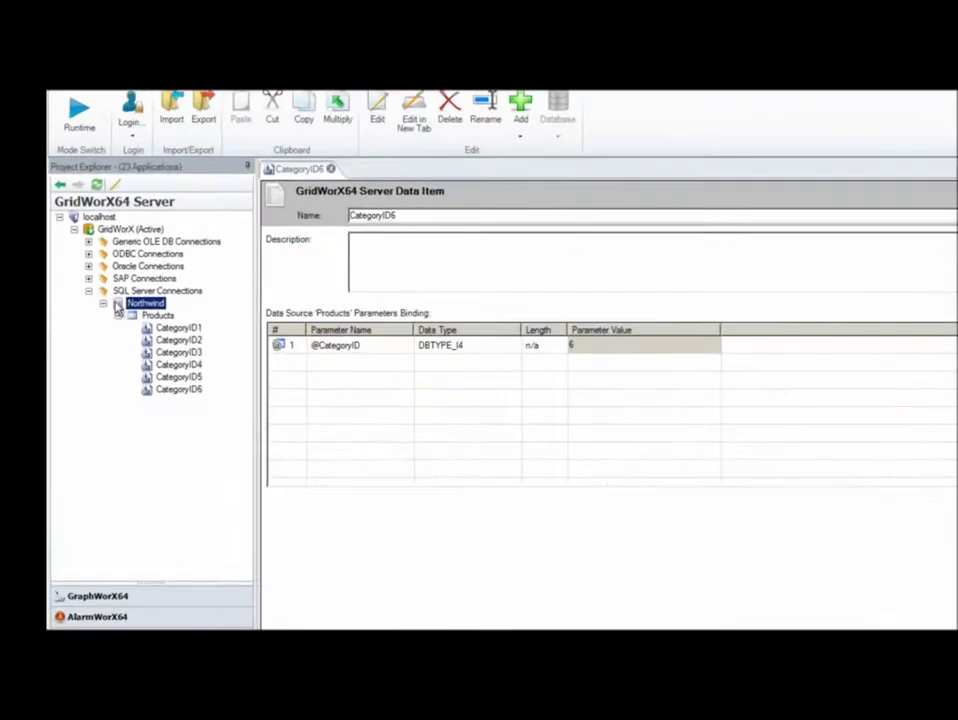
Step: Add a new data manipulator under the Northwind connection and name it 'Delete'
right_click(102, 291)
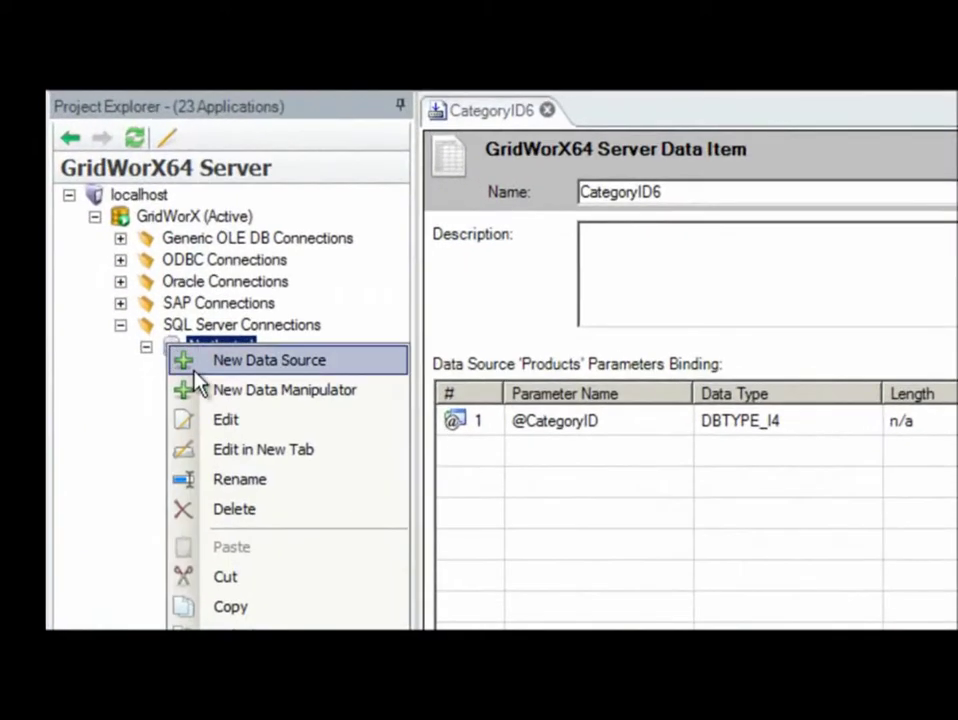
left_click(203, 392)
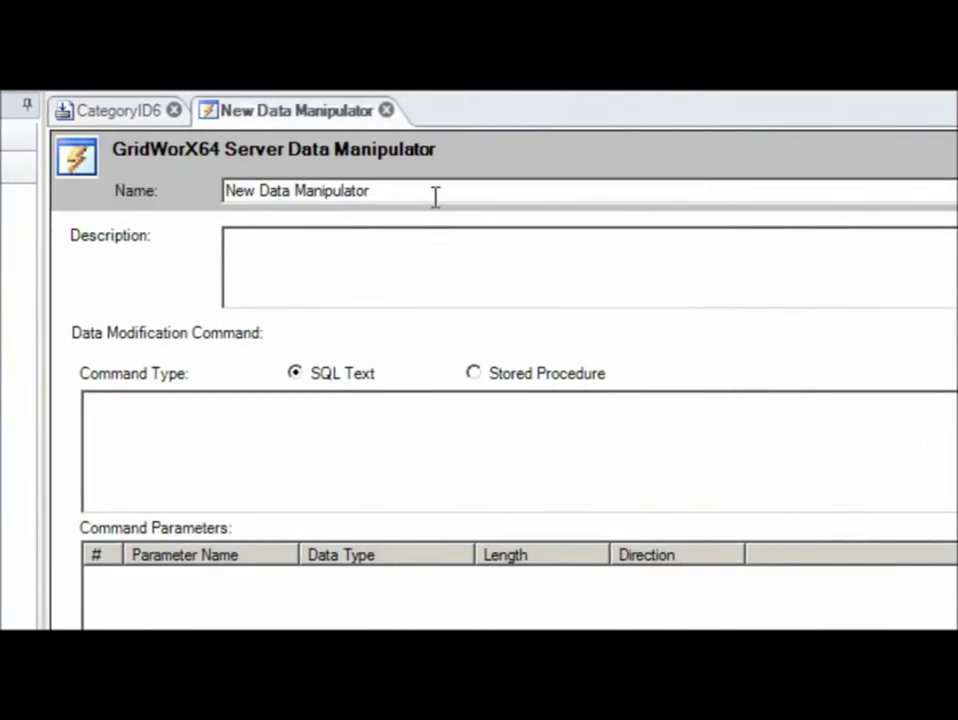
left_click_drag(428, 199, 227, 210)
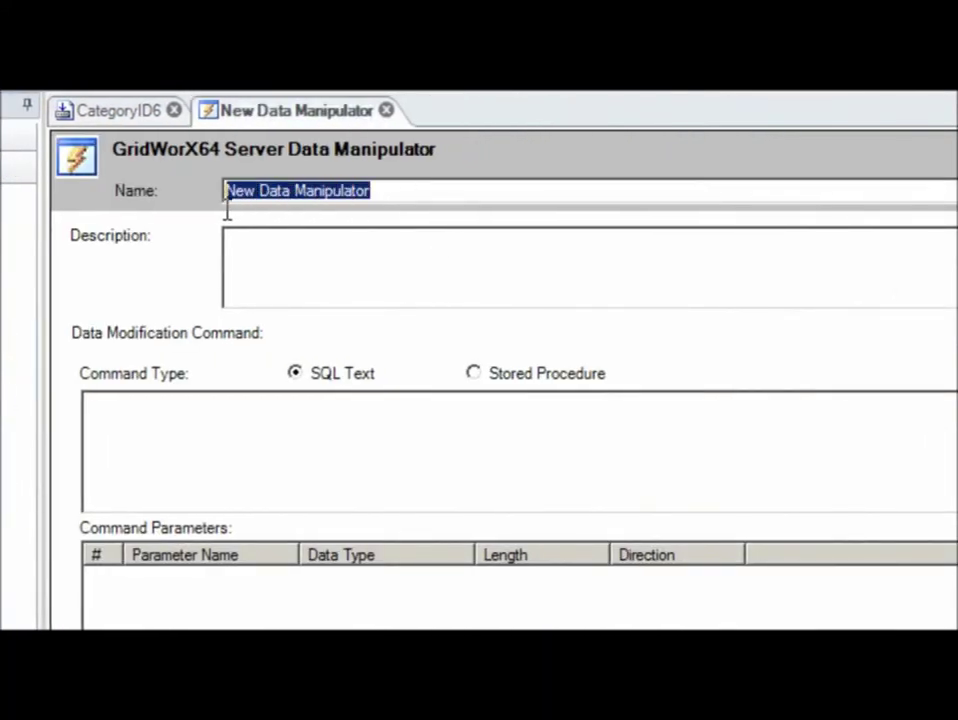
type("Delete")
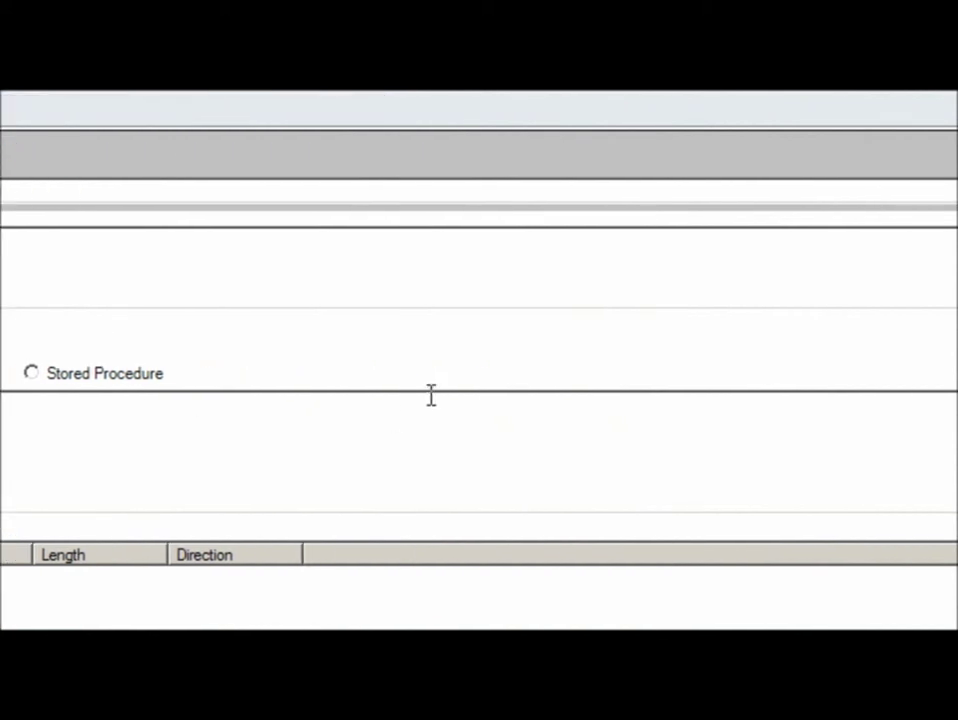
Step: Generate its DELETE command from the dbo.Products table, keyed on ProductID
left_click(876, 407)
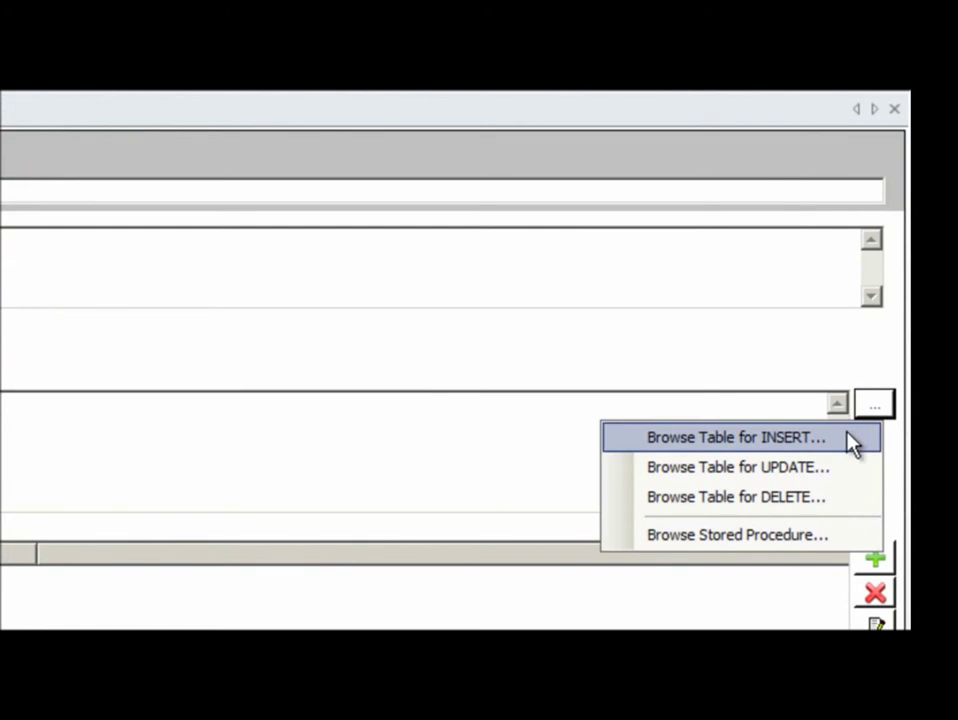
left_click(838, 496)
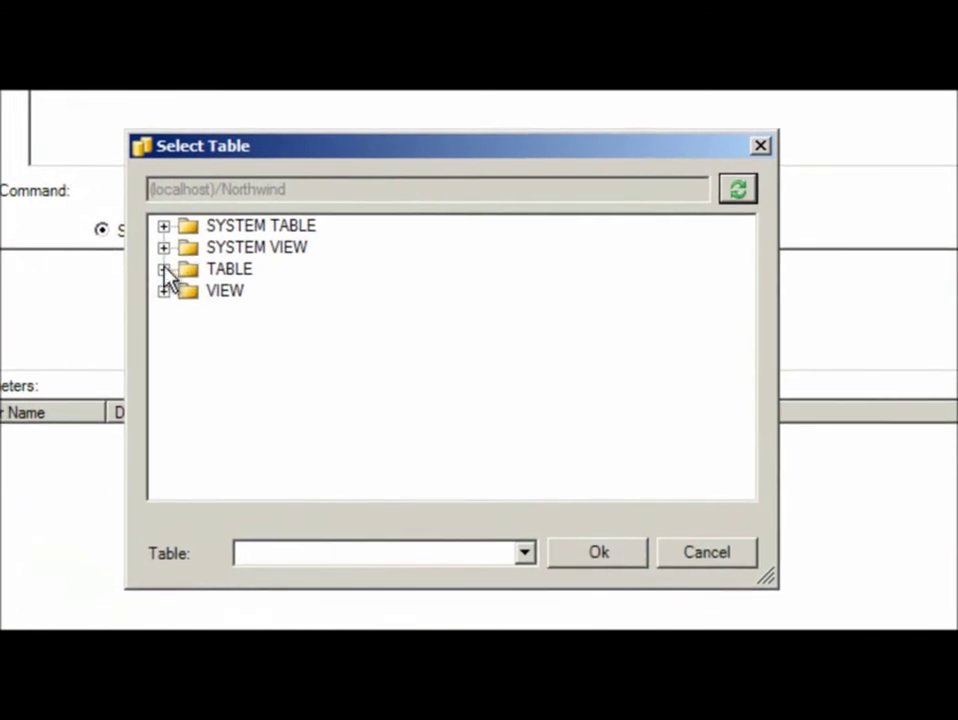
left_click(164, 270)
left_click(189, 291)
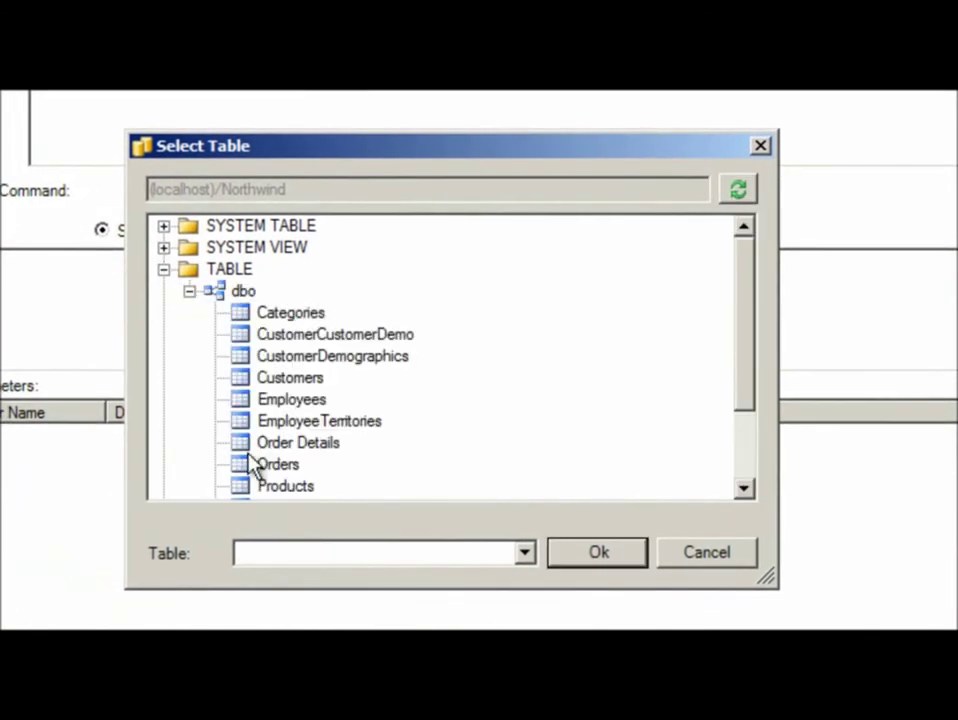
left_click(252, 492)
left_click(582, 560)
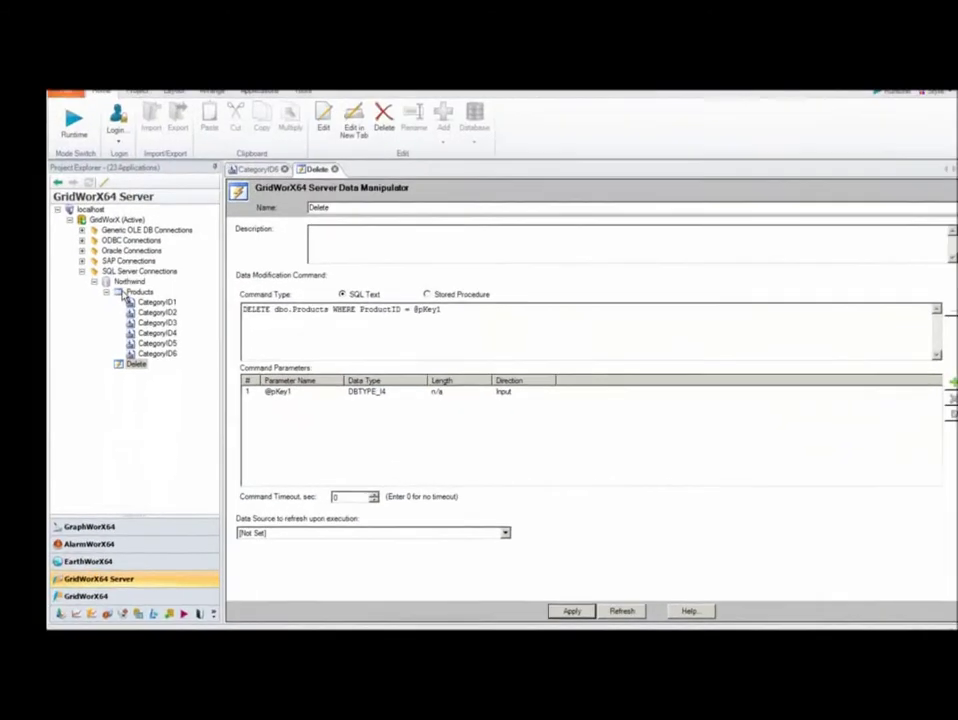
Step: Refresh the Northwind connection so Products and the Delete manipulator are listed
right_click(5, 197)
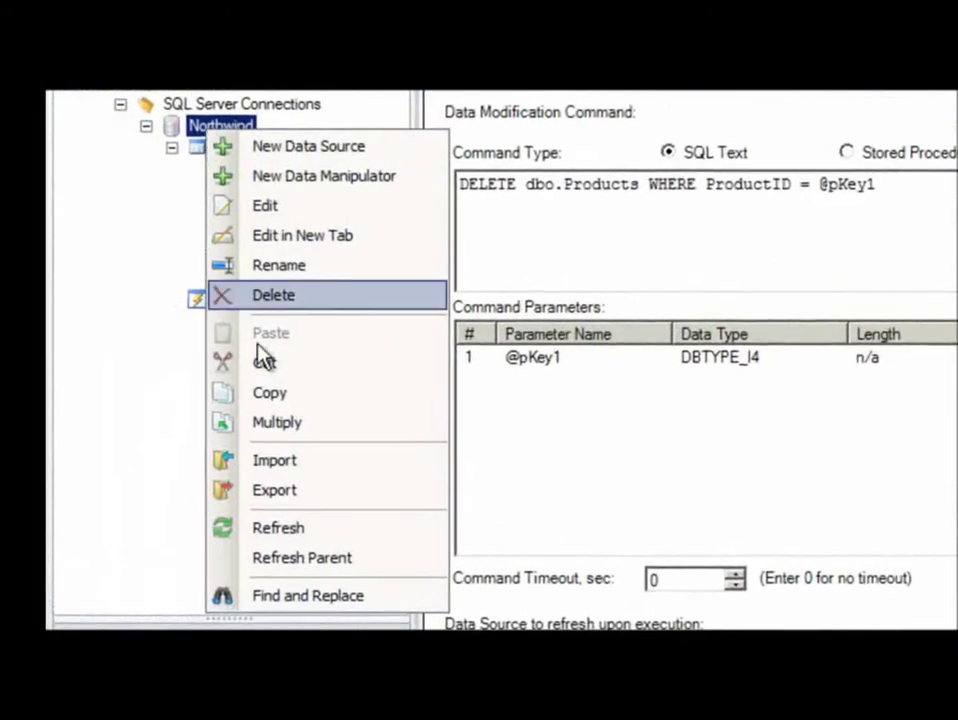
left_click(276, 530)
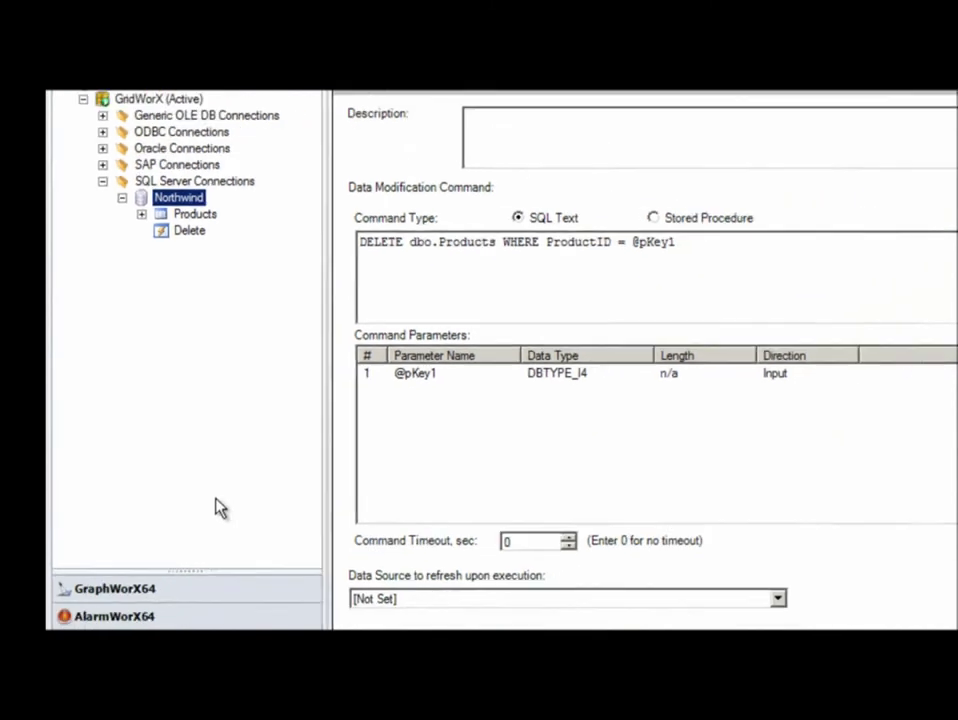